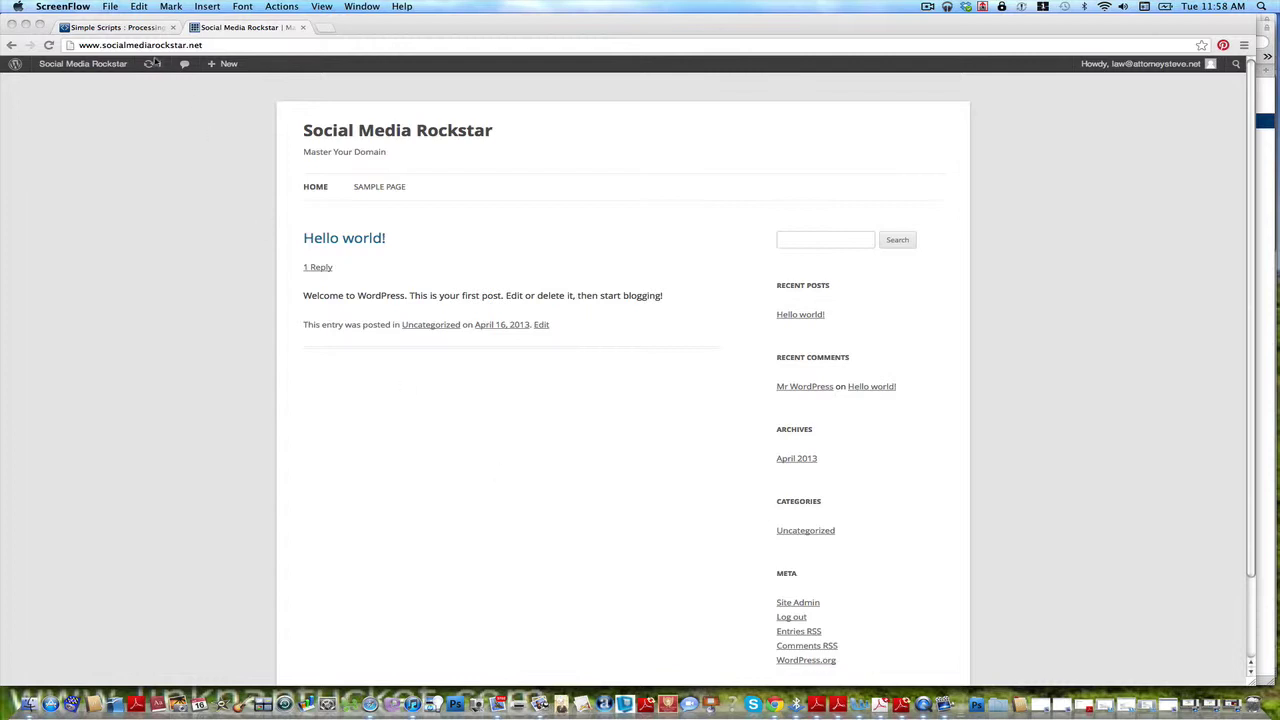
- Leave the Social Media Rockstar front page and return to the admin Dashboard
click(212, 45)
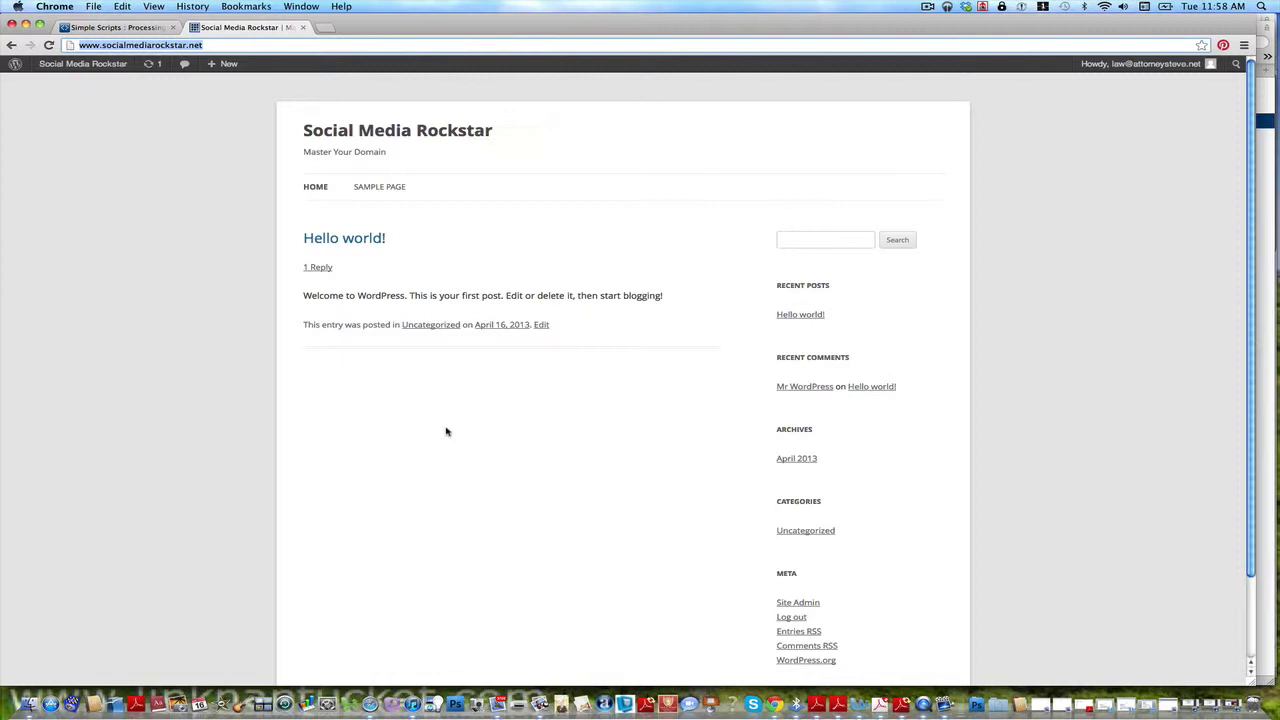
click(241, 46)
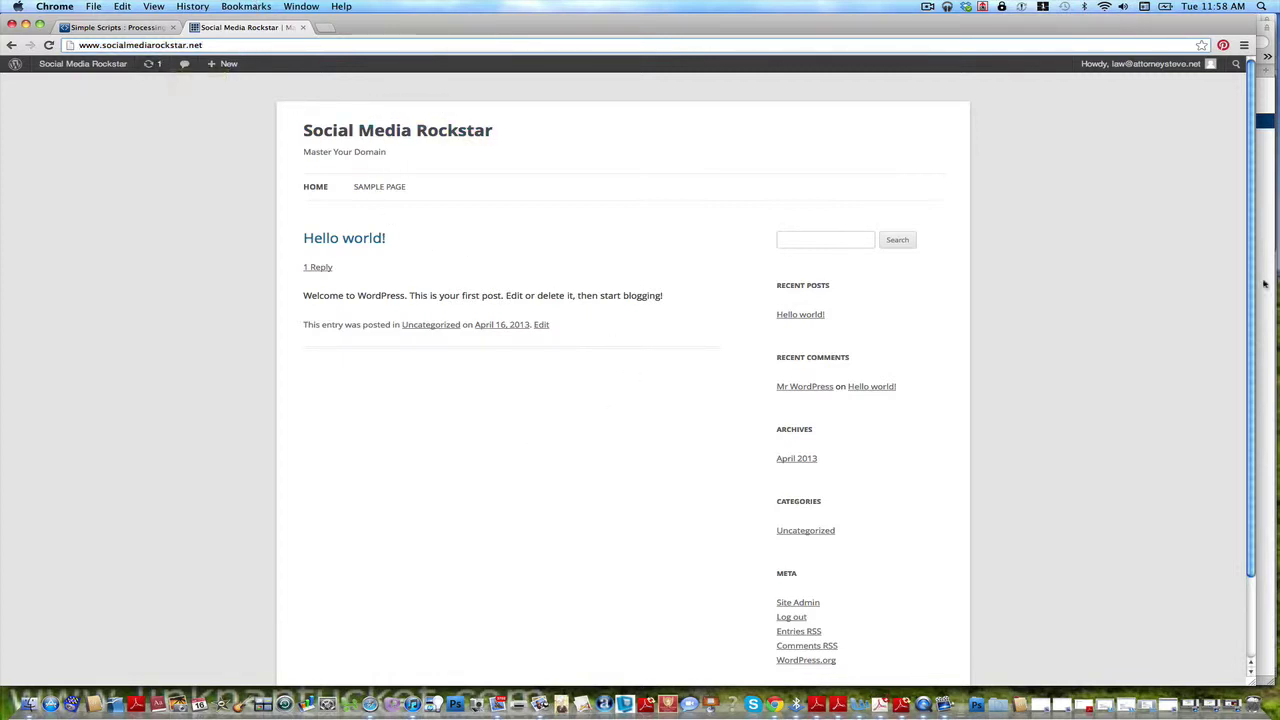
drag(171, 103, 998, 639)
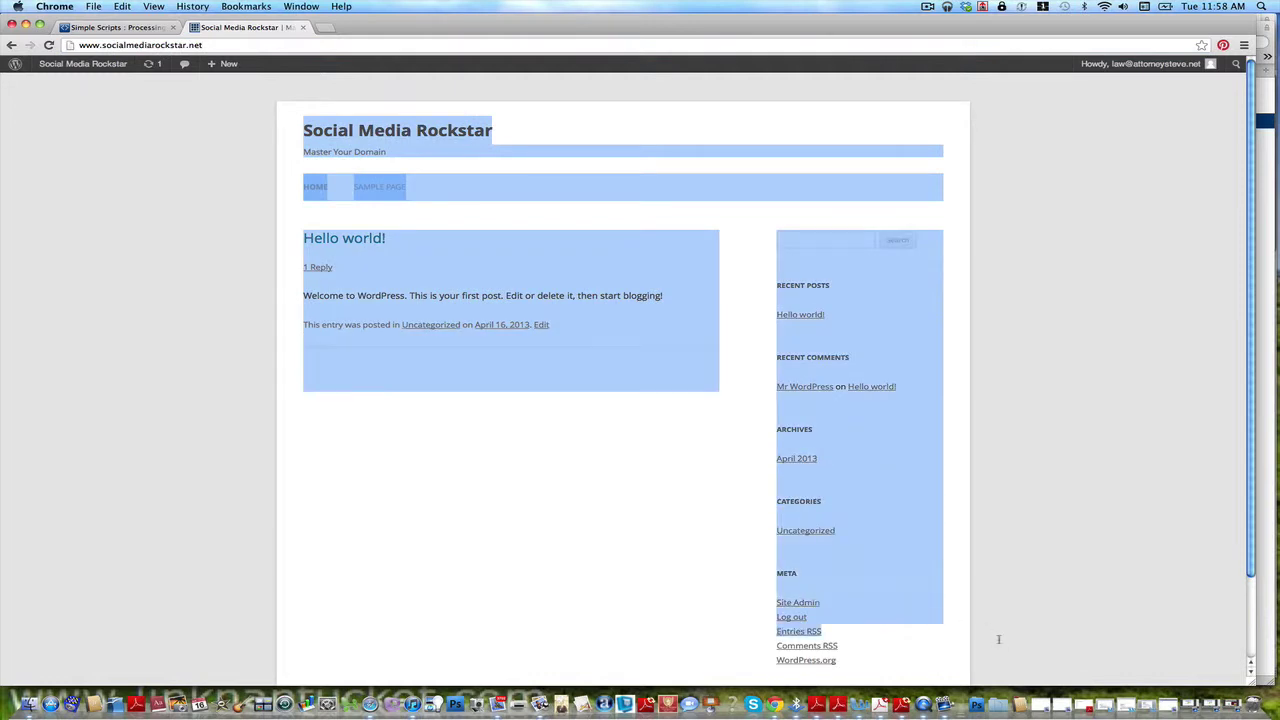
click(1086, 522)
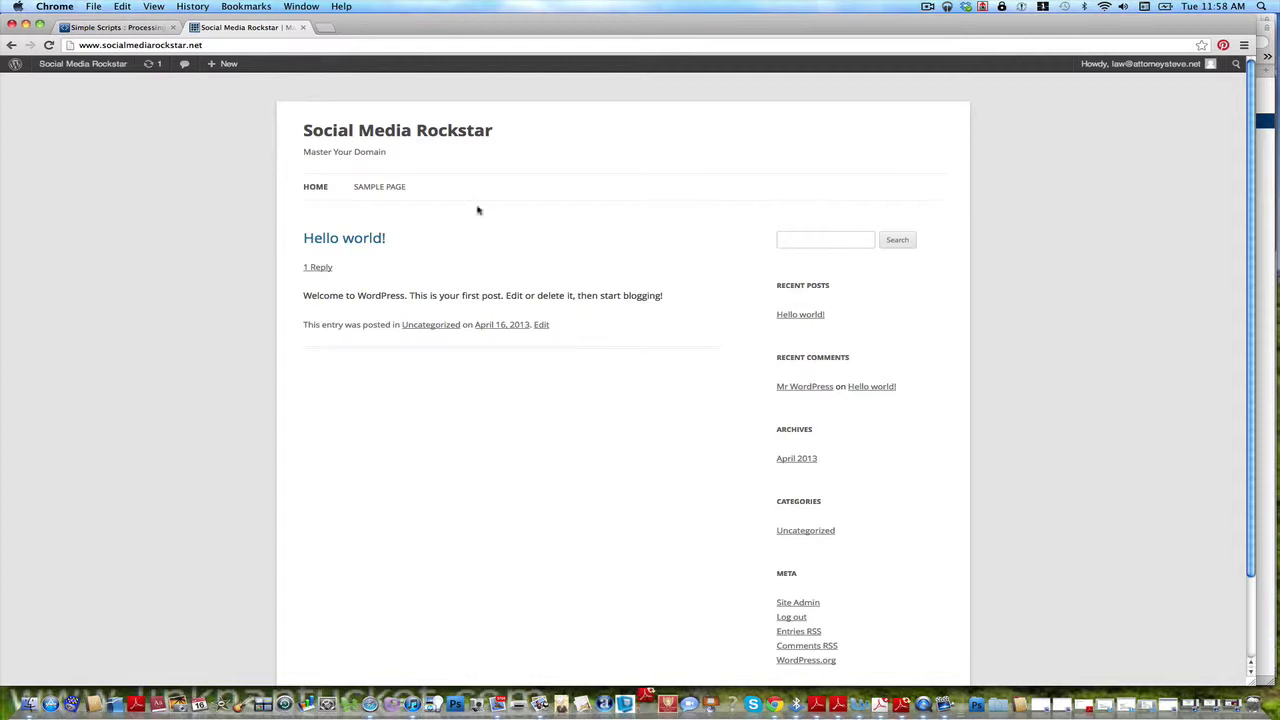
click(11, 46)
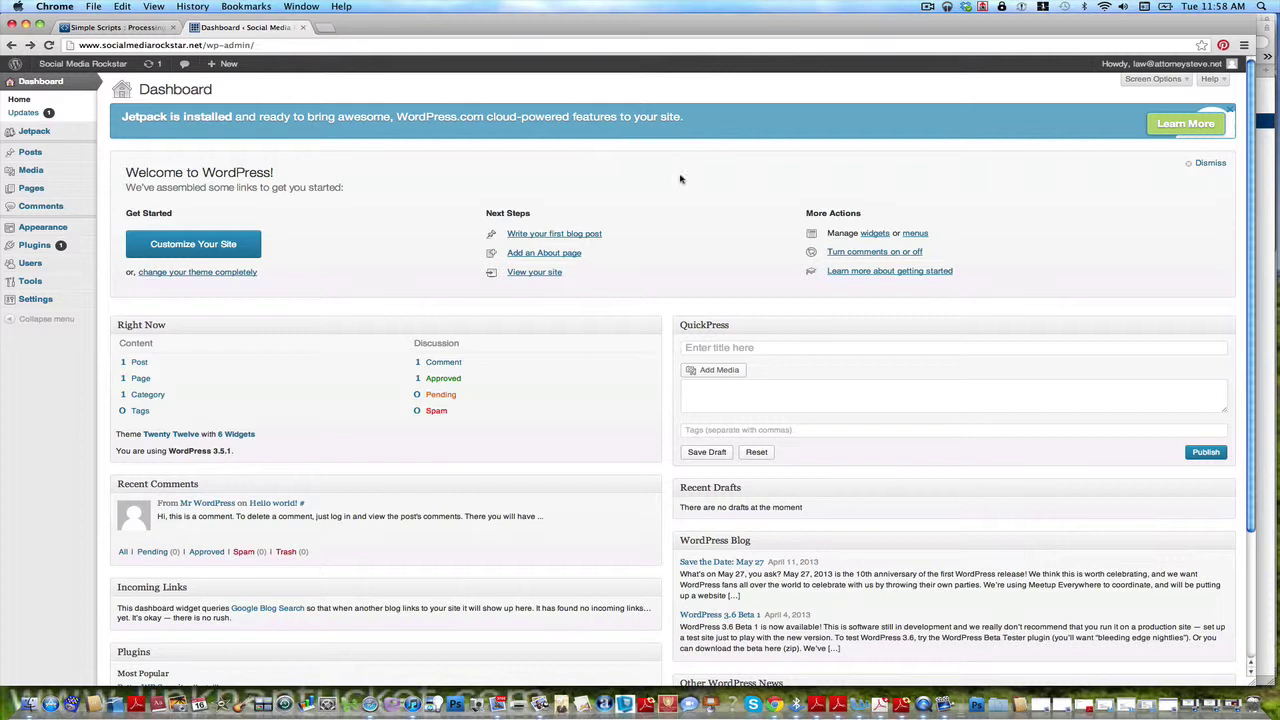
mouse_move(70, 229)
mouse_move(33, 247)
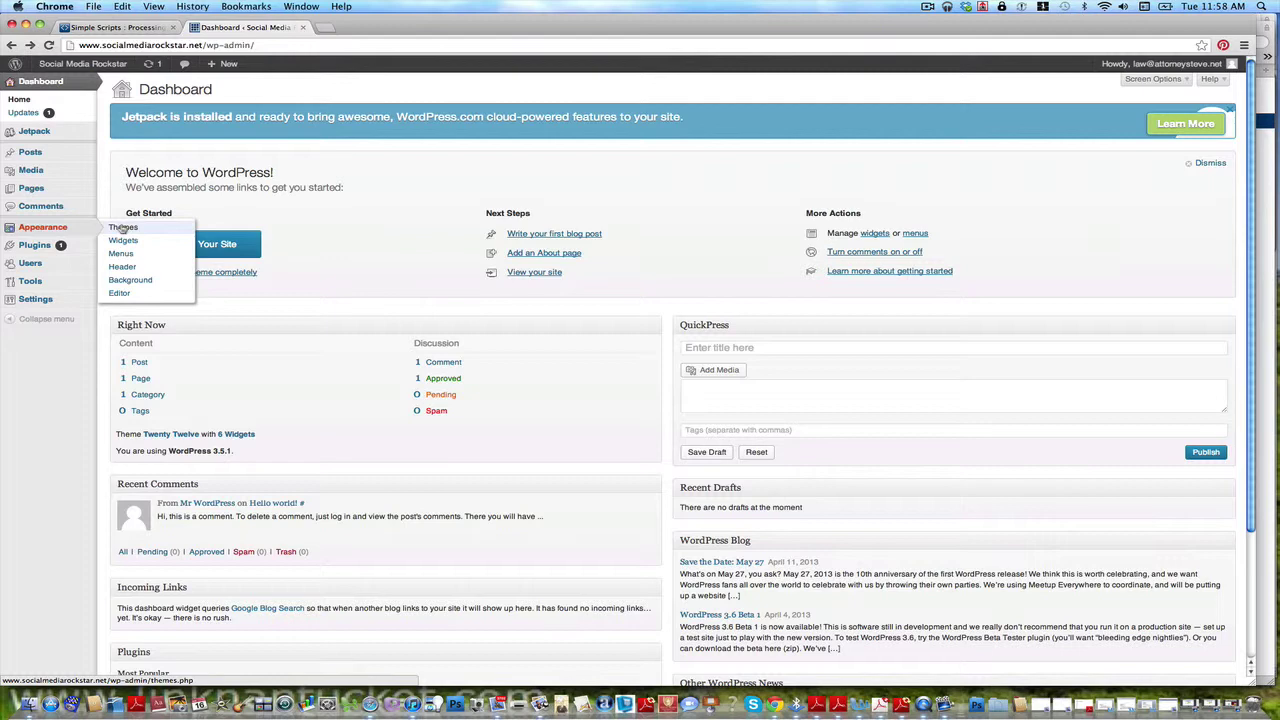
- Open Appearance > Themes, with Twenty Twelve as the current theme and Twenty Eleven available
click(122, 228)
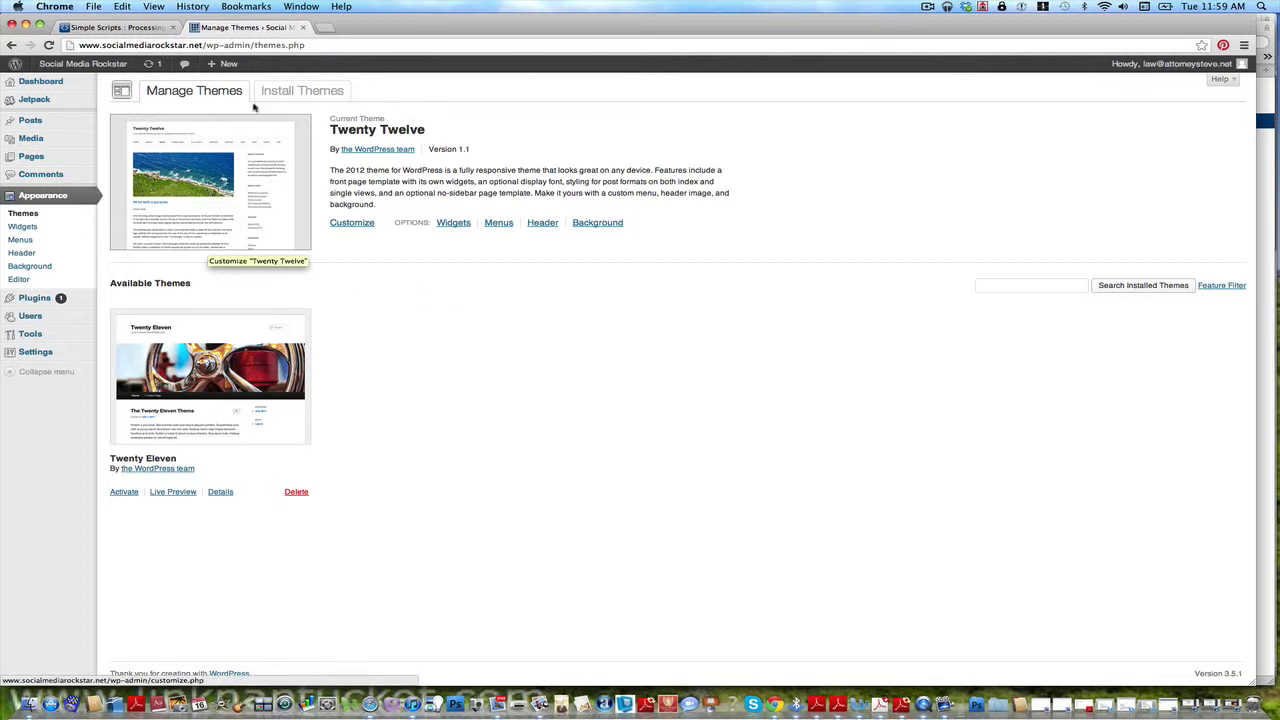
drag(390, 118, 335, 118)
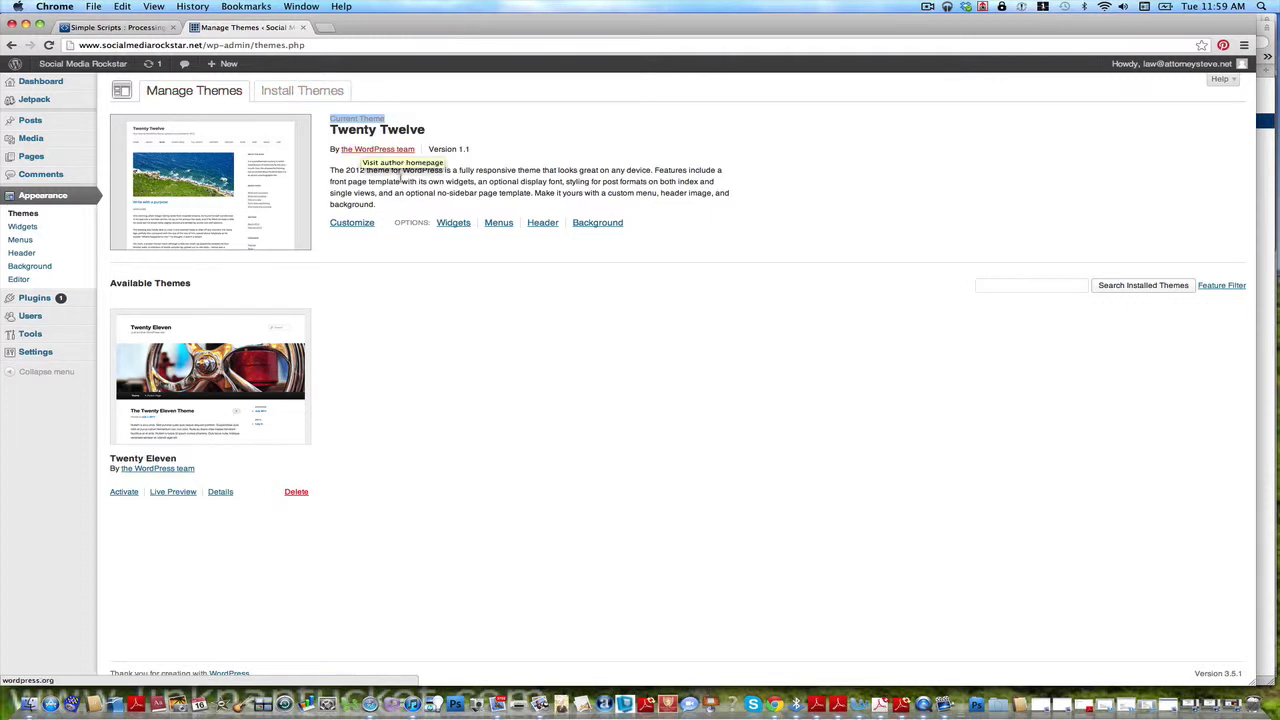
click(431, 257)
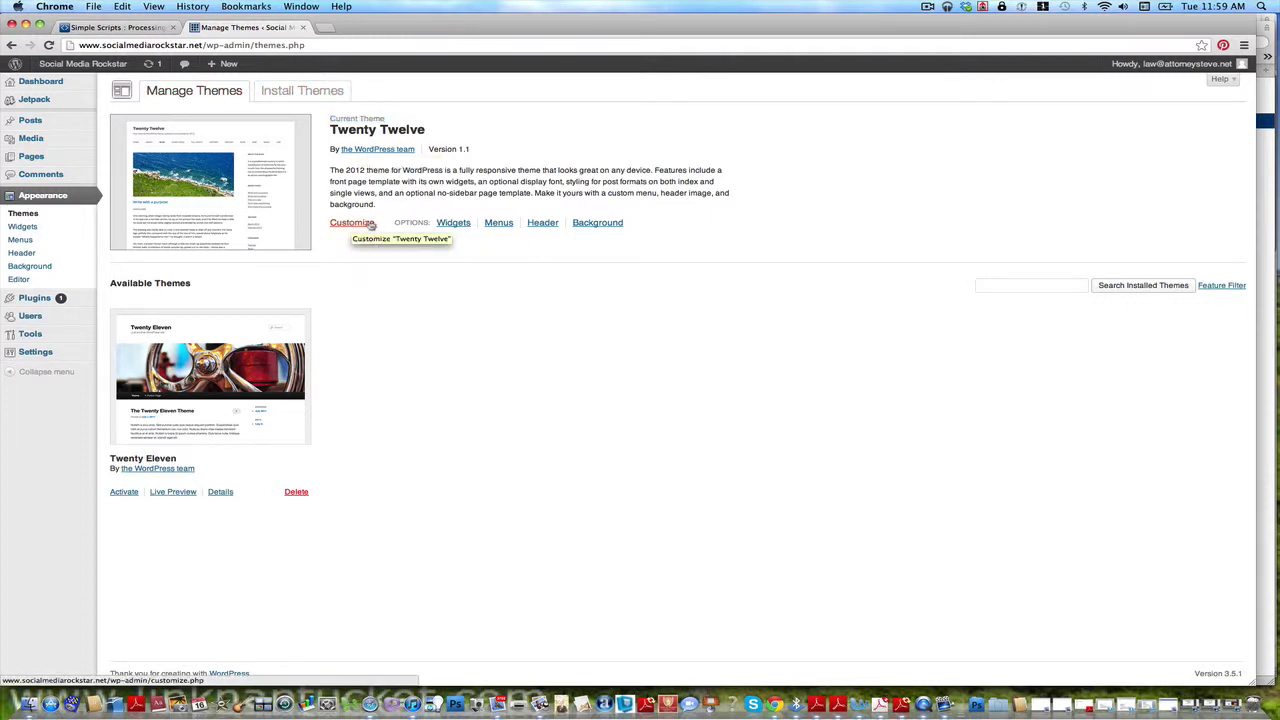
- Open Install Themes and try the Feature Filter, unticking Two Columns and ticking Custom Header
click(285, 93)
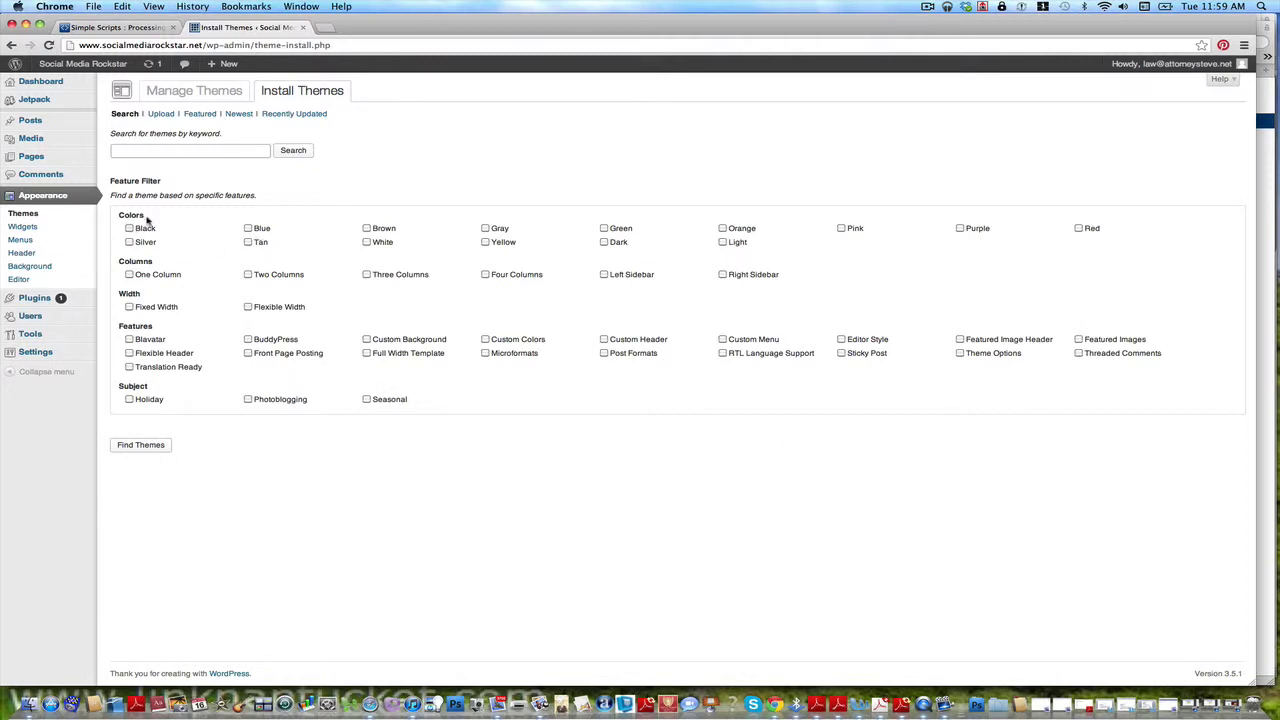
click(248, 275)
click(604, 340)
drag(670, 344, 600, 333)
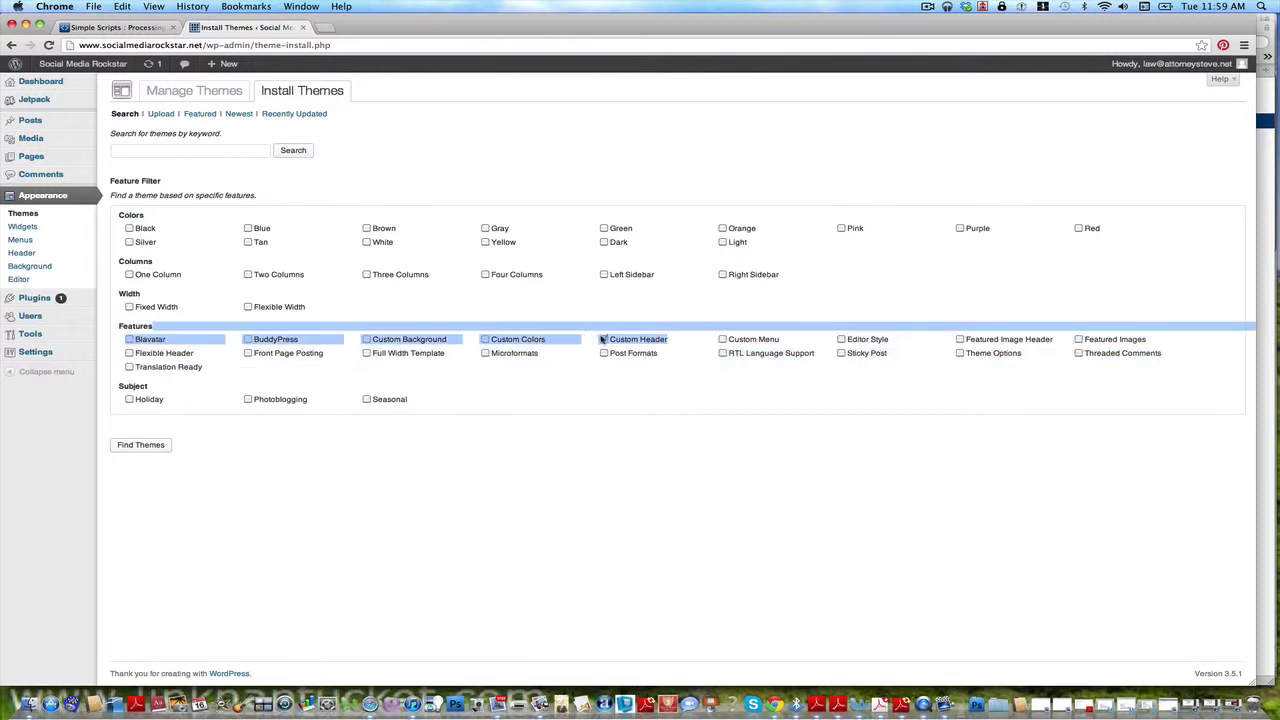
click(453, 377)
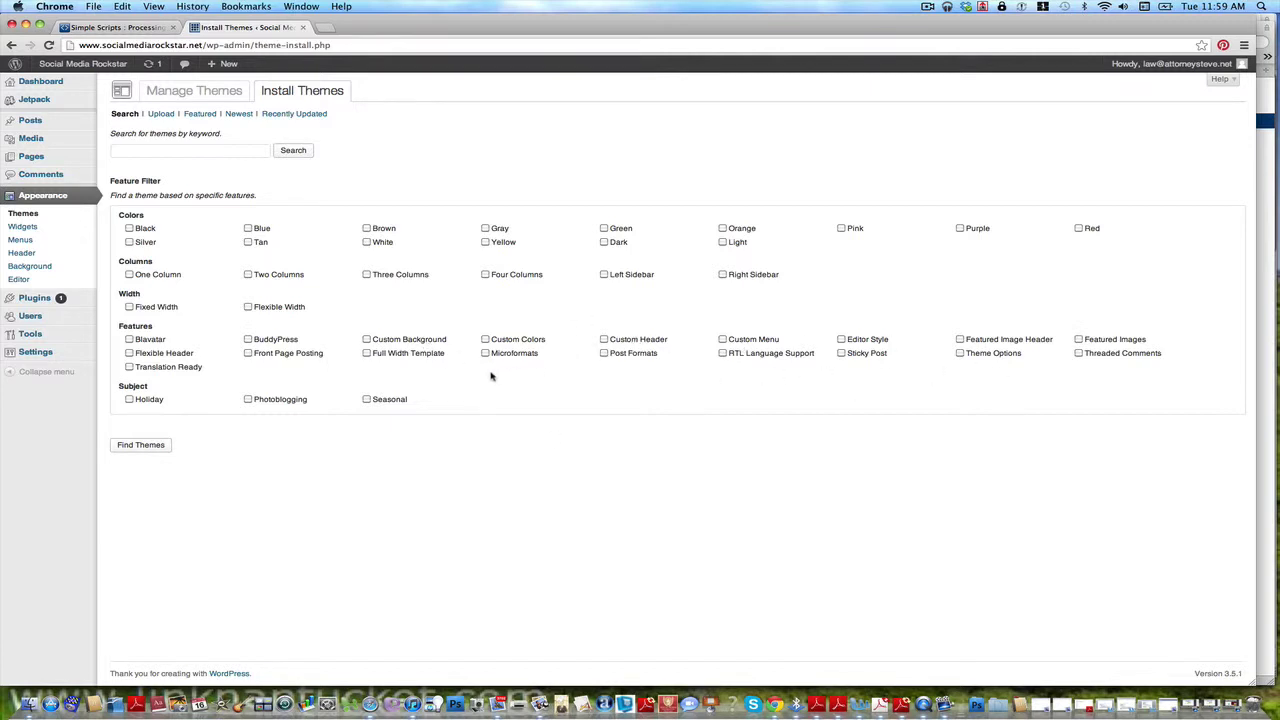
- Browse the Newest, Recently Updated and Featured theme lists on Install Themes
click(238, 116)
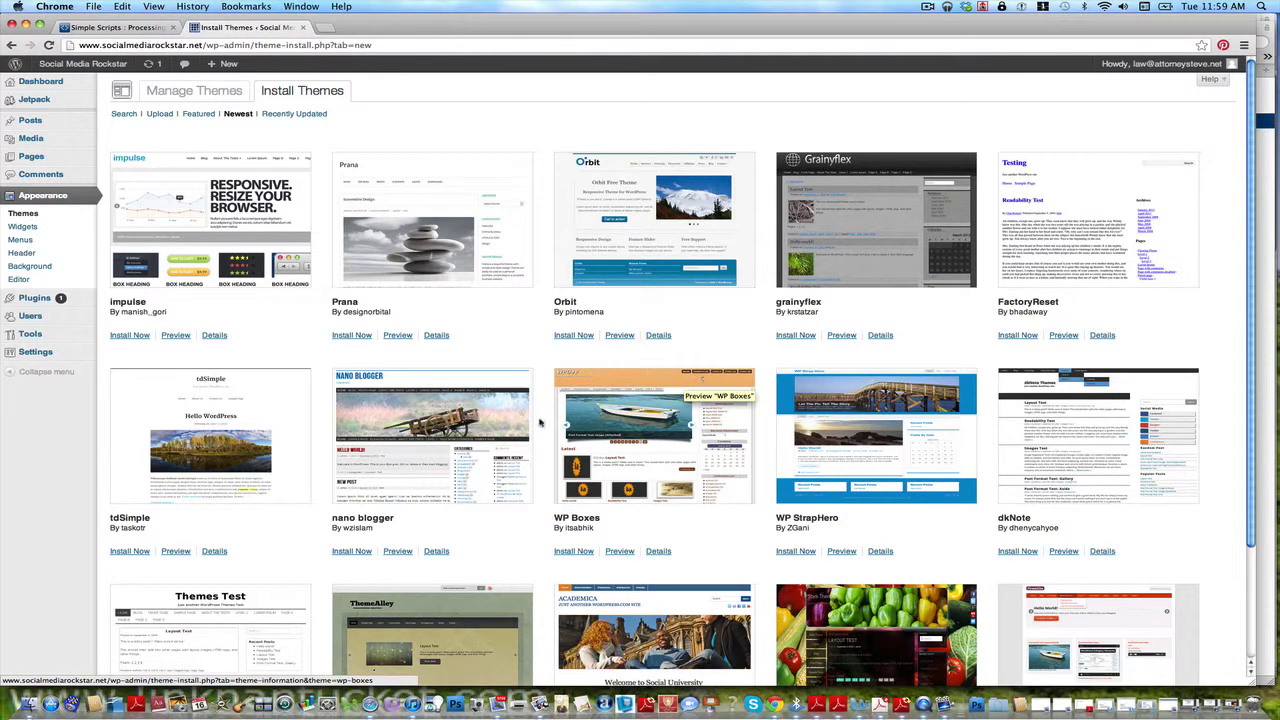
scroll(450, 410, down, 3)
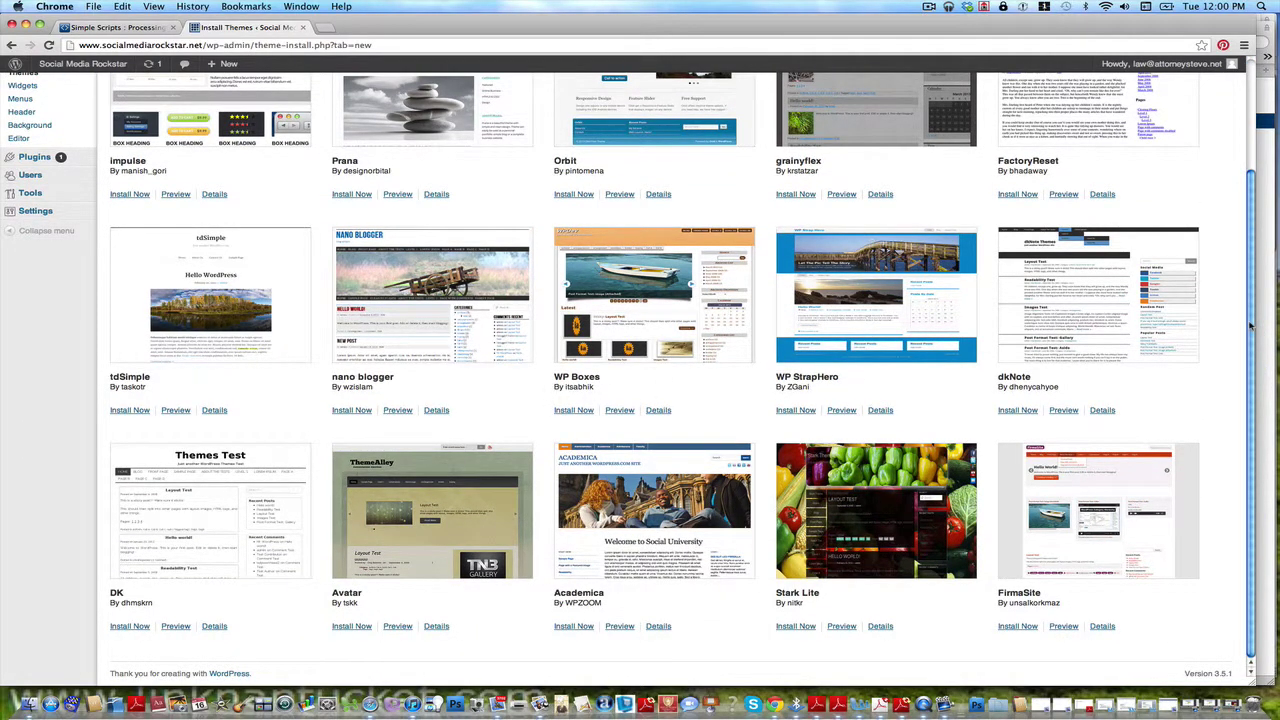
scroll(1250, 325, up, 2)
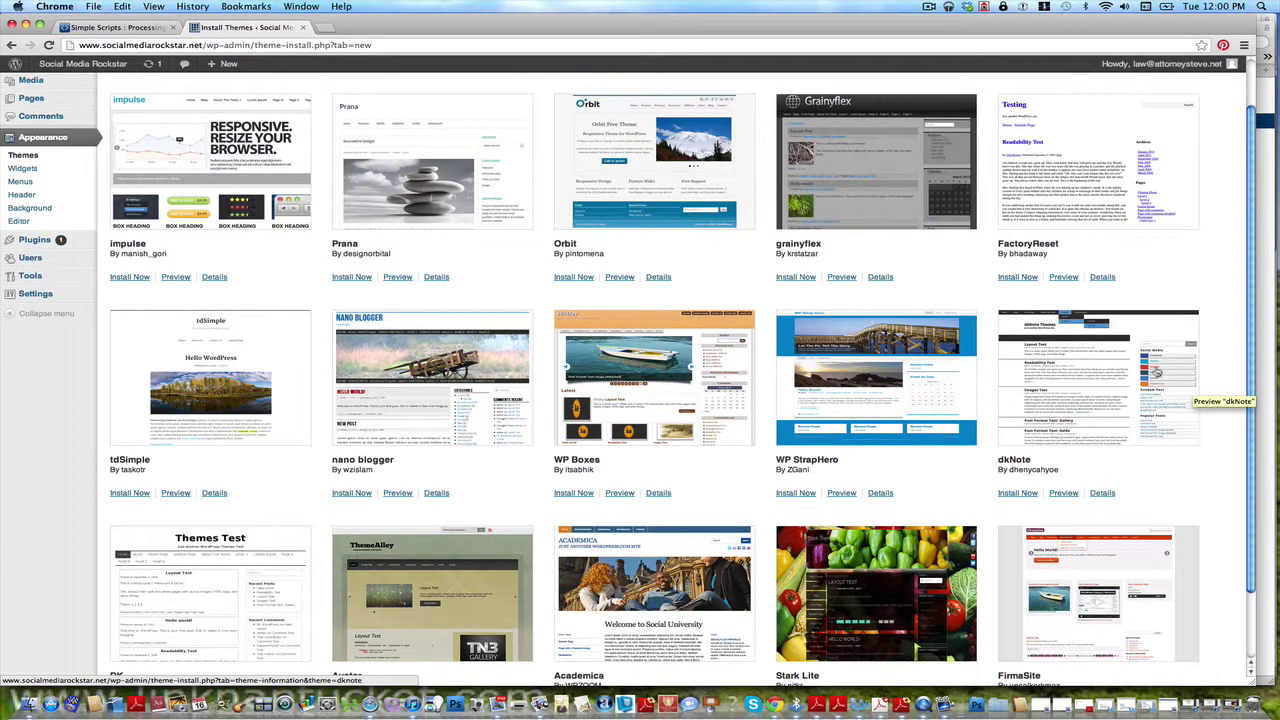
scroll(1252, 310, up, 2)
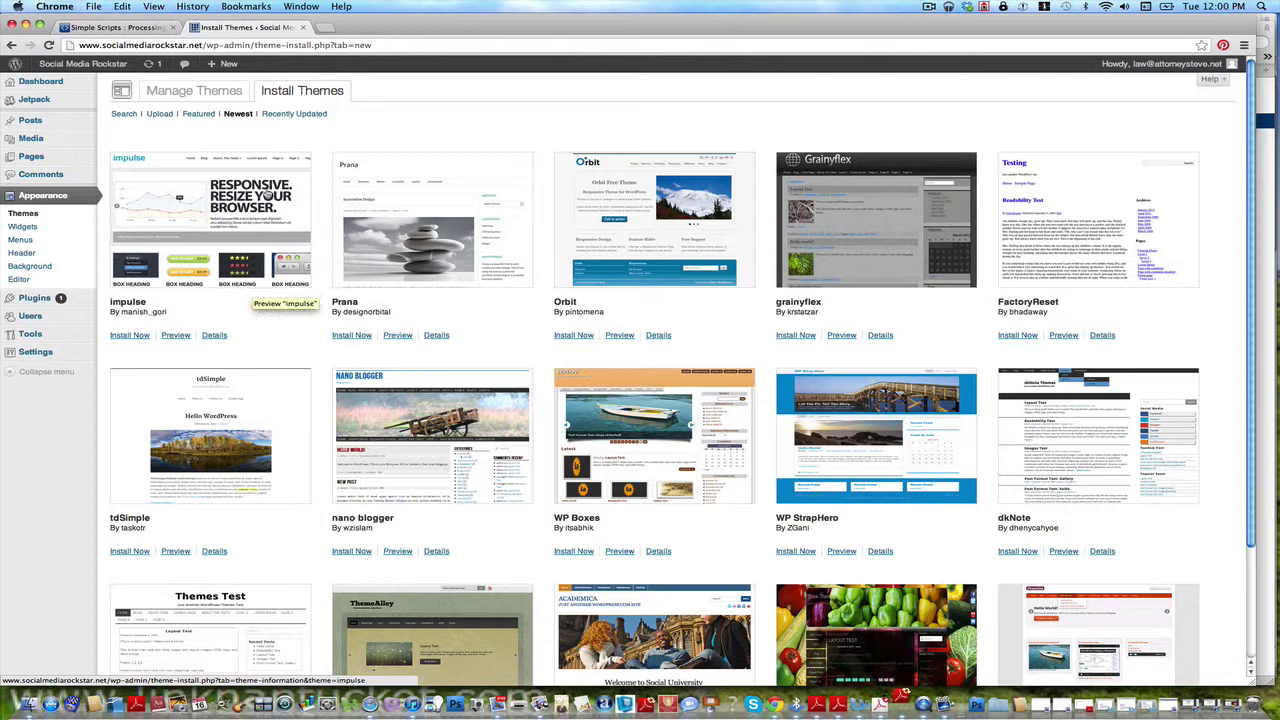
click(289, 115)
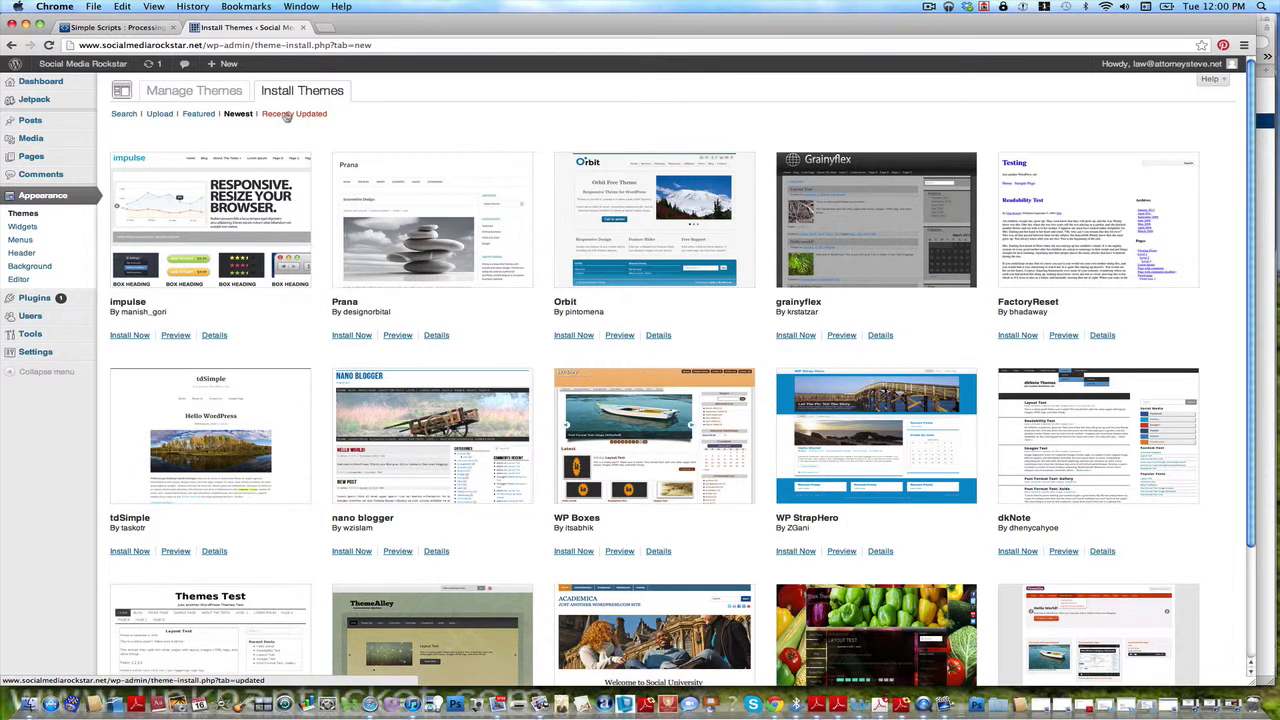
click(205, 115)
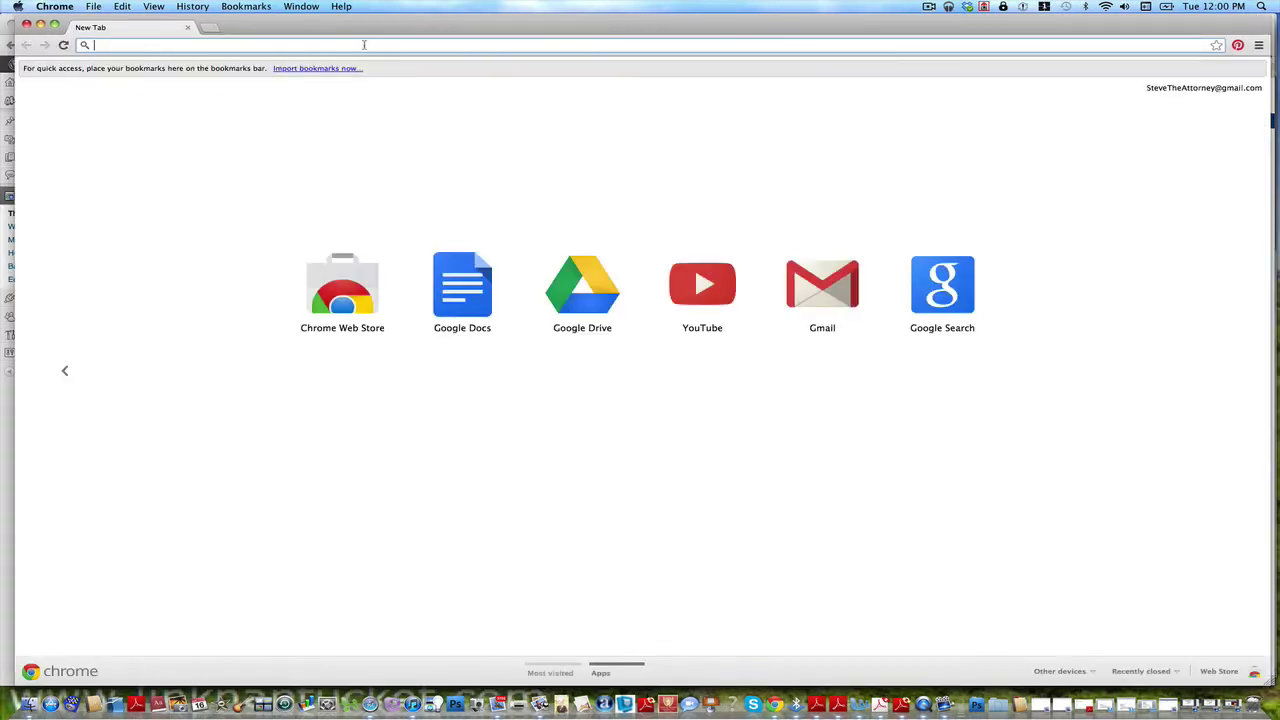
- Search Google for mojothemes and open the Mojo Themes marketplace result
click(942, 285)
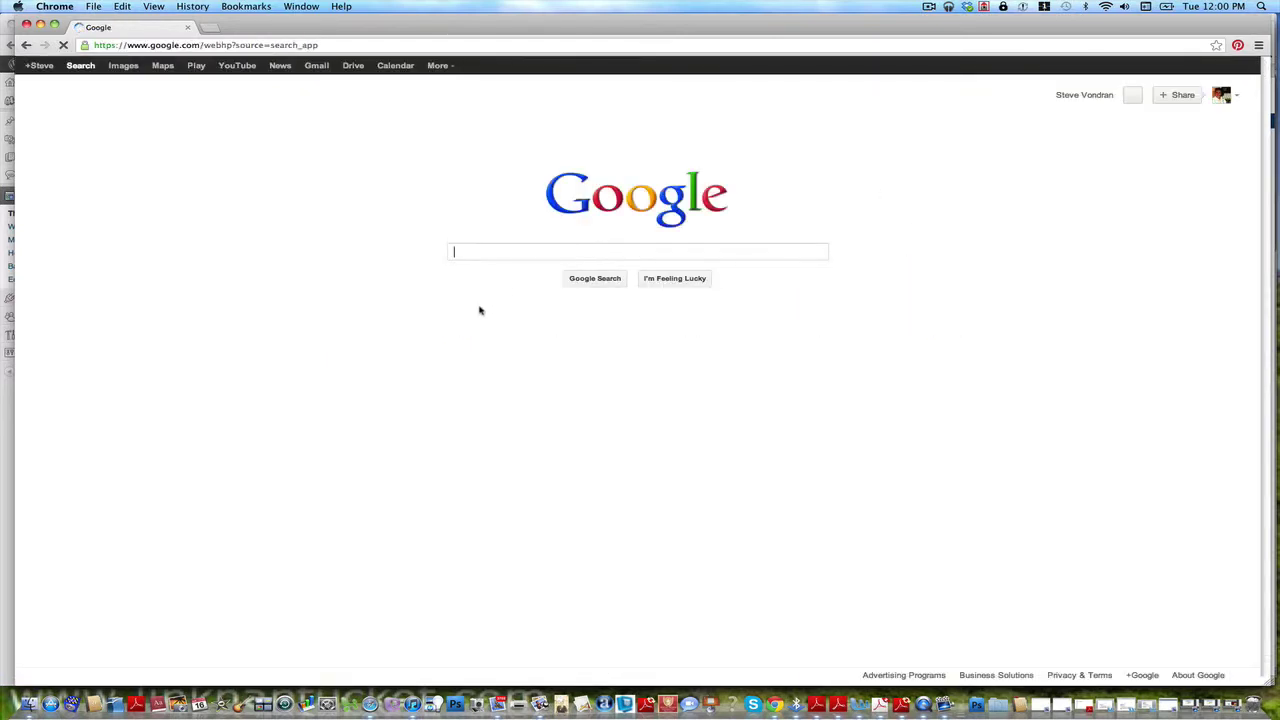
text(mojothe)
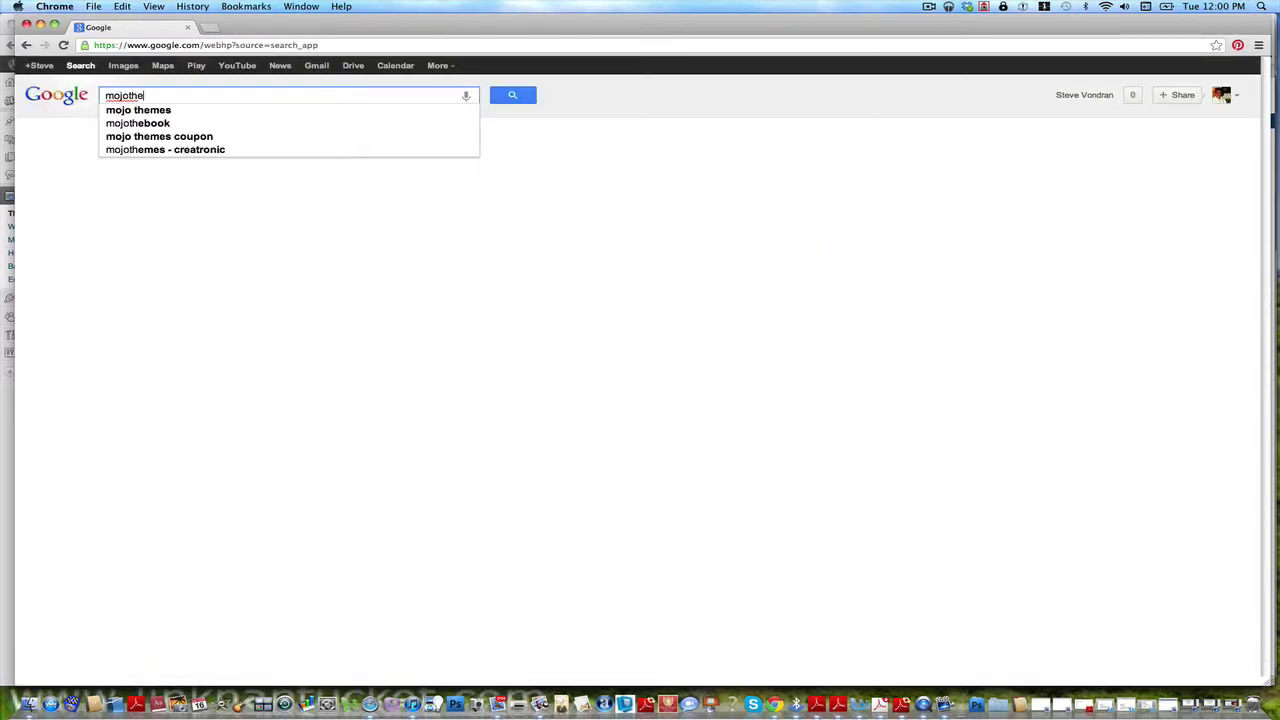
text(mes)
key(Return)
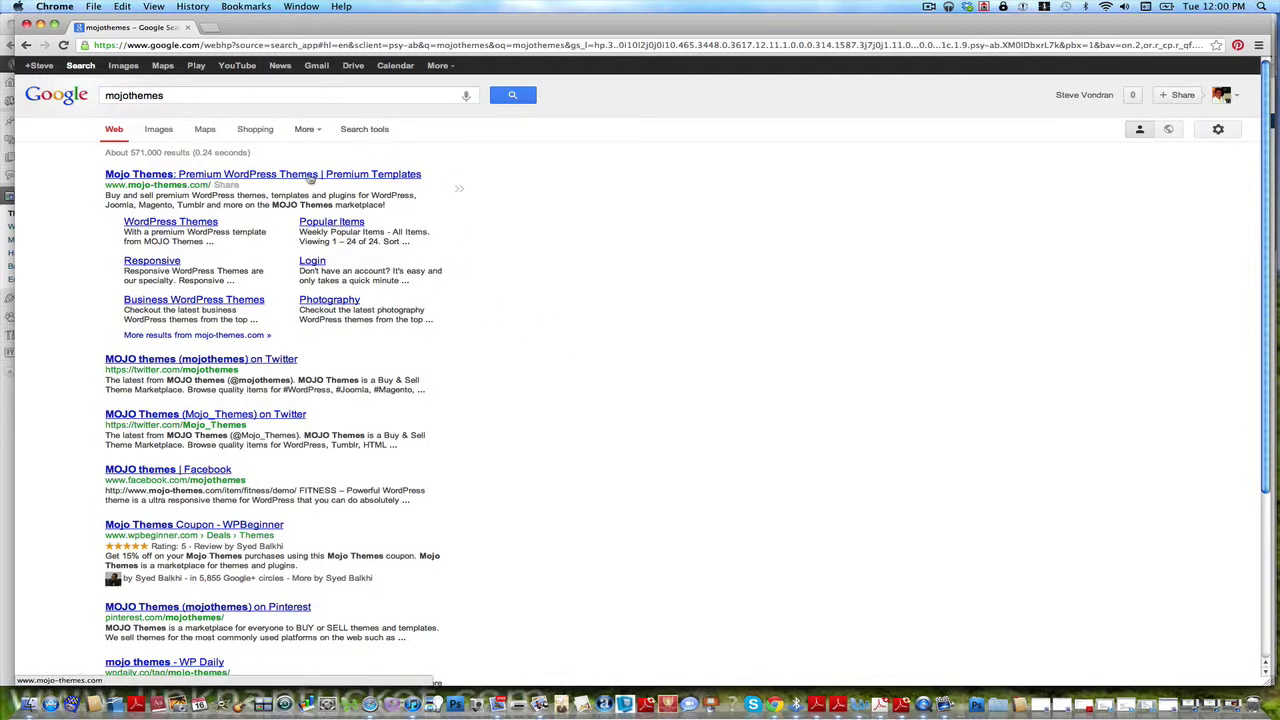
drag(436, 181, 89, 181)
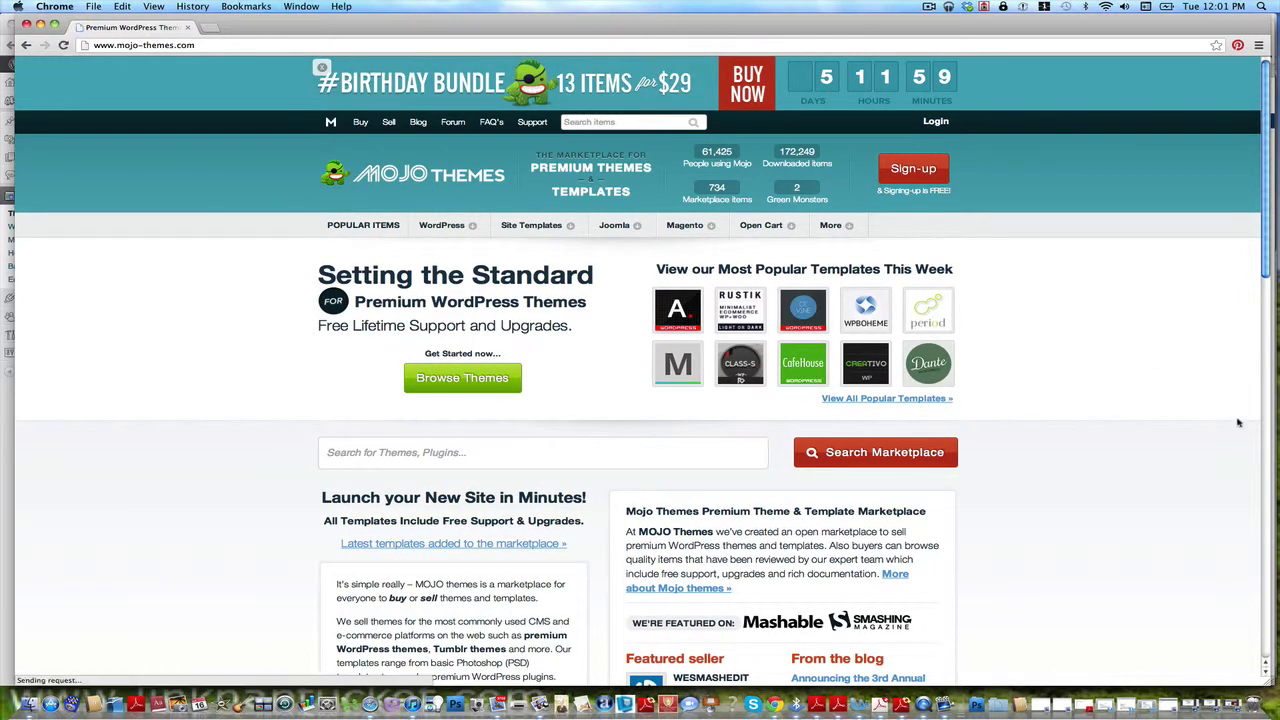
- Look over the Mojo Themes restaurant themes page, then close its window
mouse_move(452, 223)
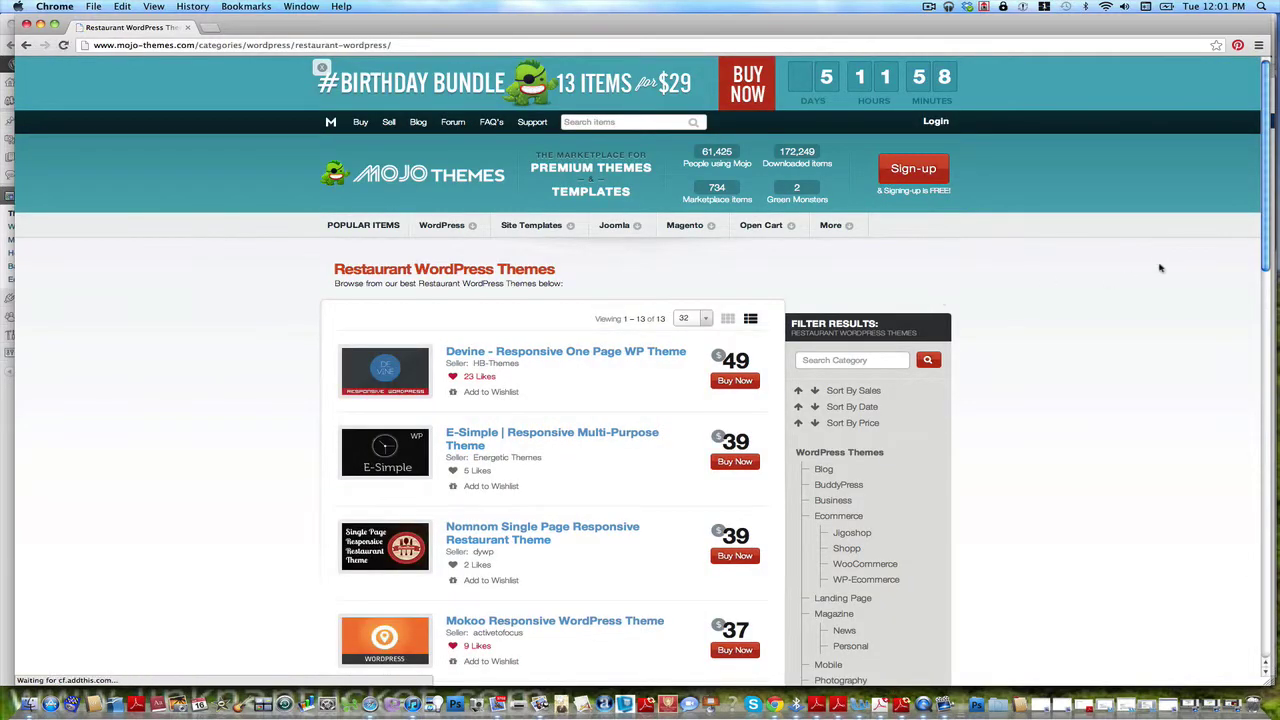
drag(1268, 147, 1268, 388)
scroll(1237, 366, down, 4)
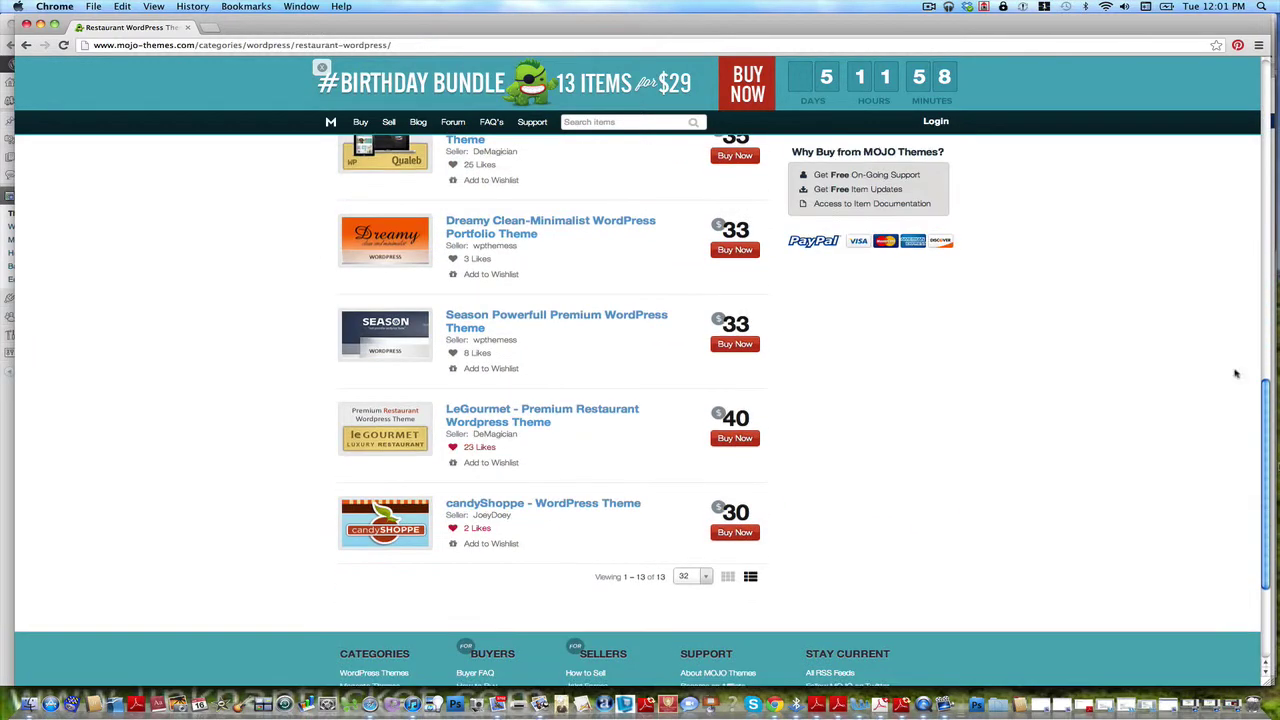
scroll(1237, 366, up, 15)
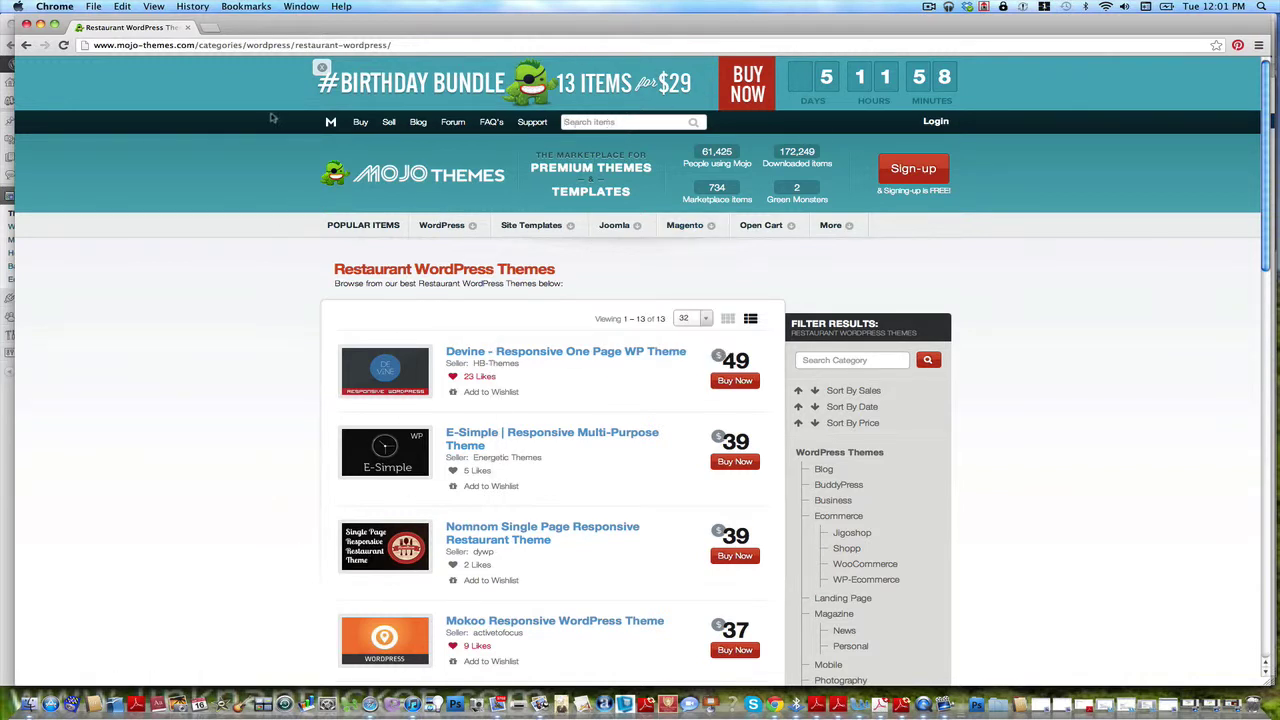
click(26, 24)
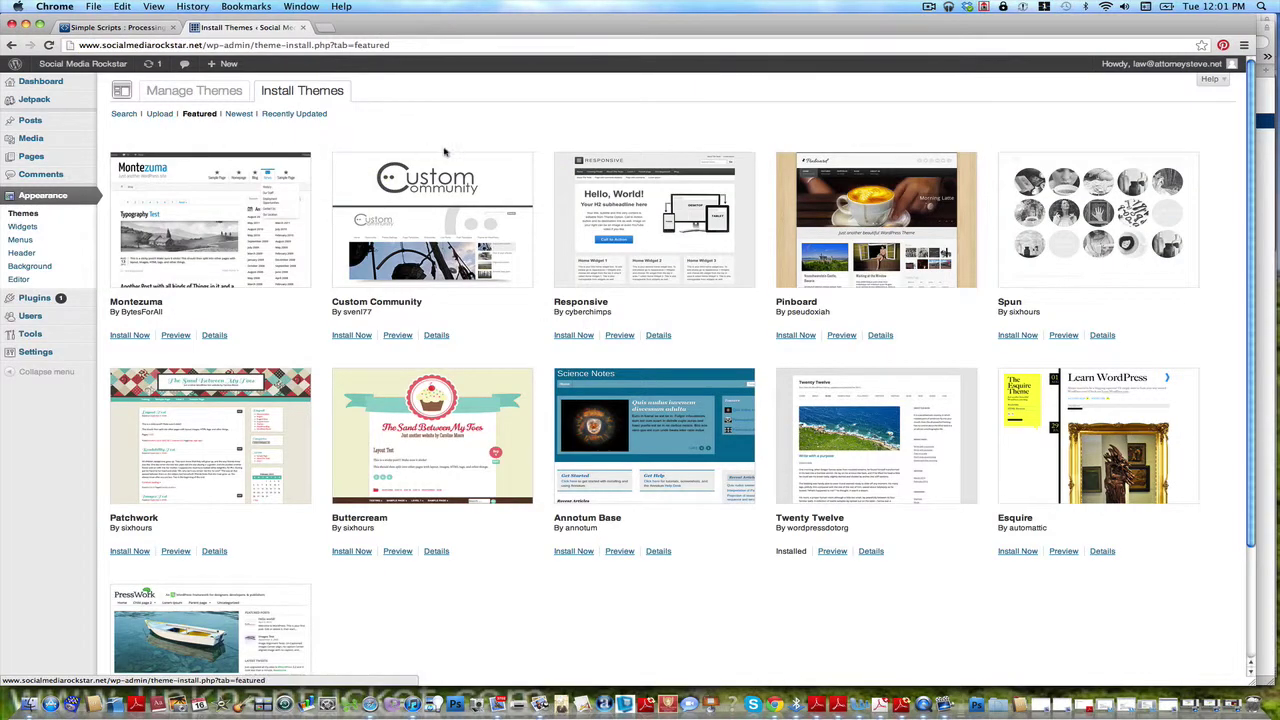
- Open a new Chrome window and try loading attorneysteve.net
key(super+n)
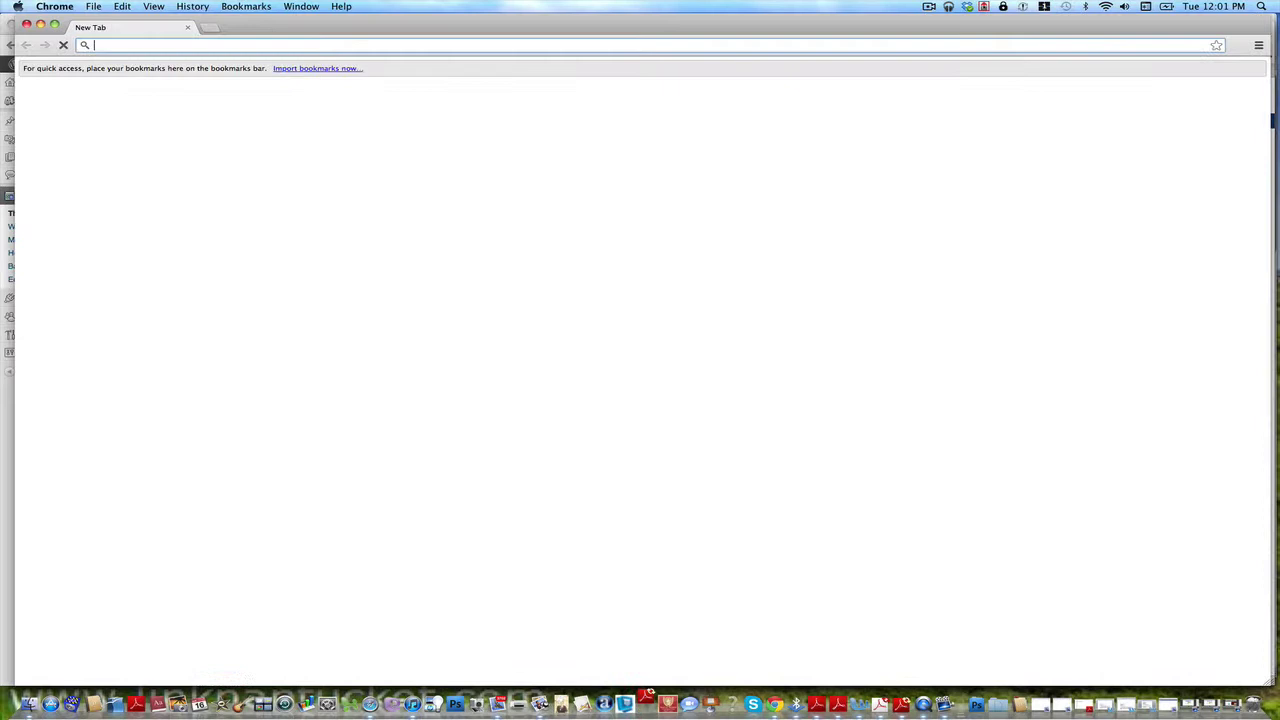
text(attorneysteve.net)
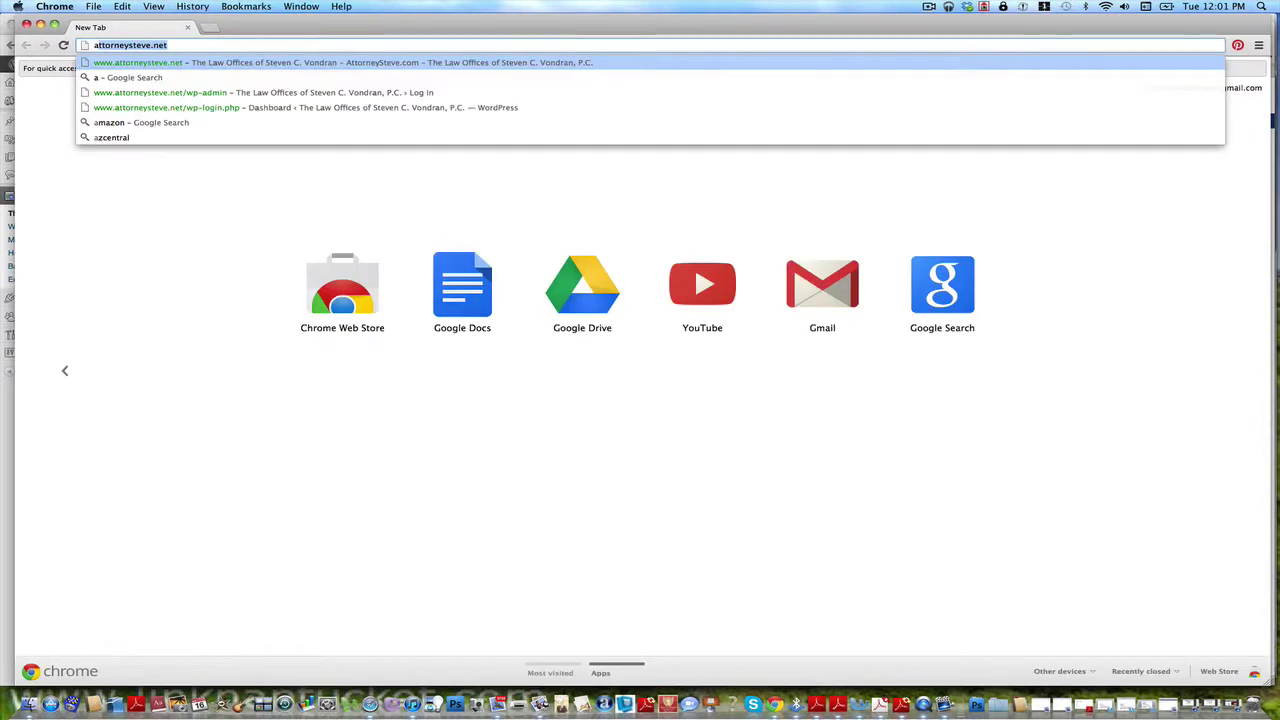
click(943, 280)
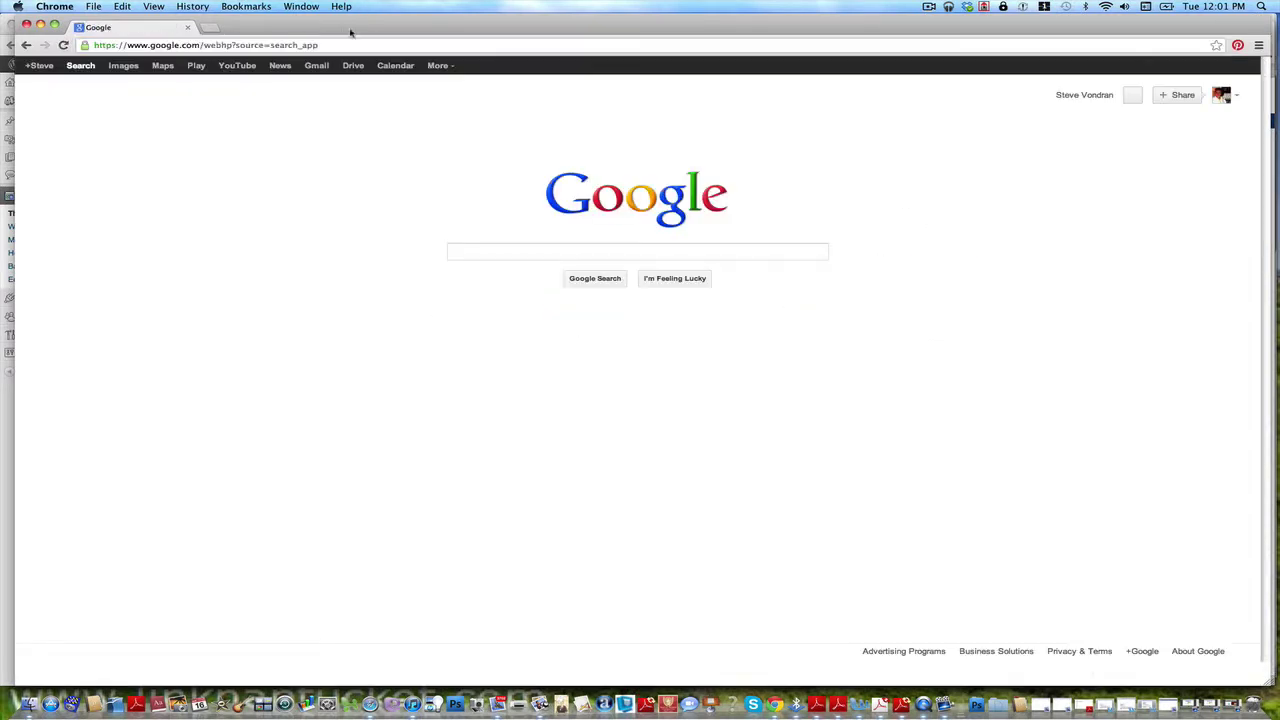
drag(330, 45, 150, 45)
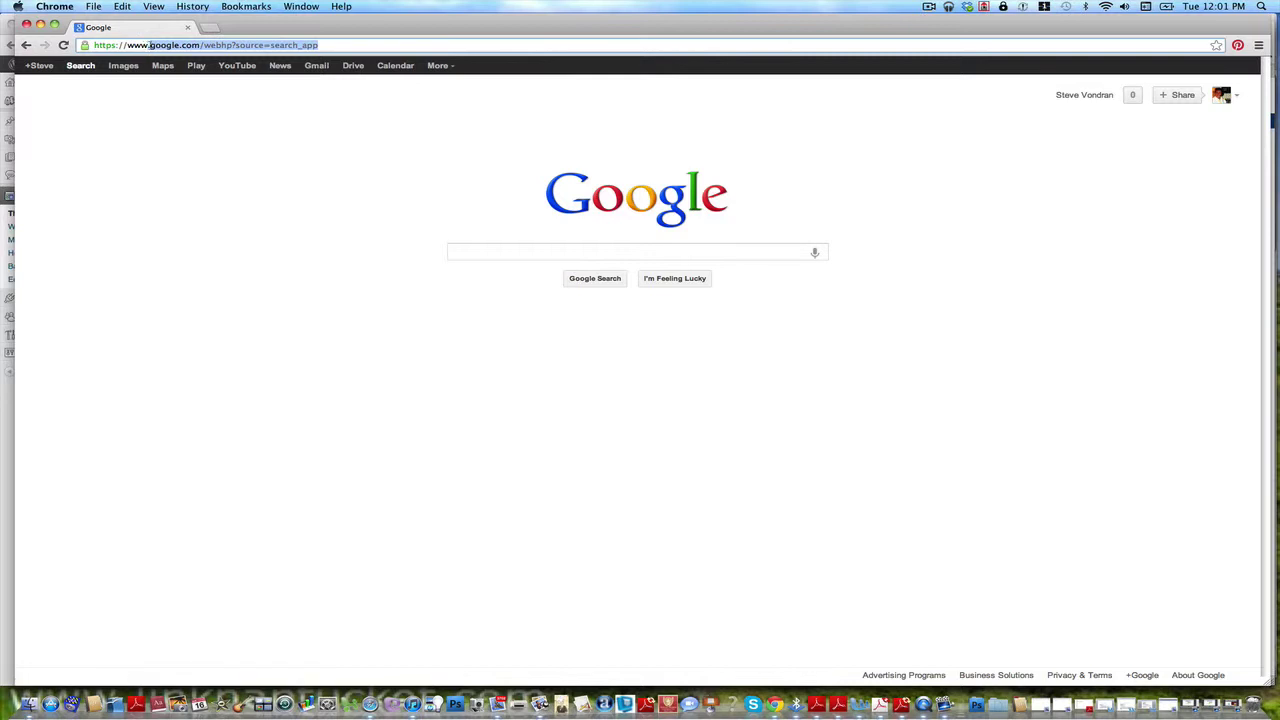
text(attorney)
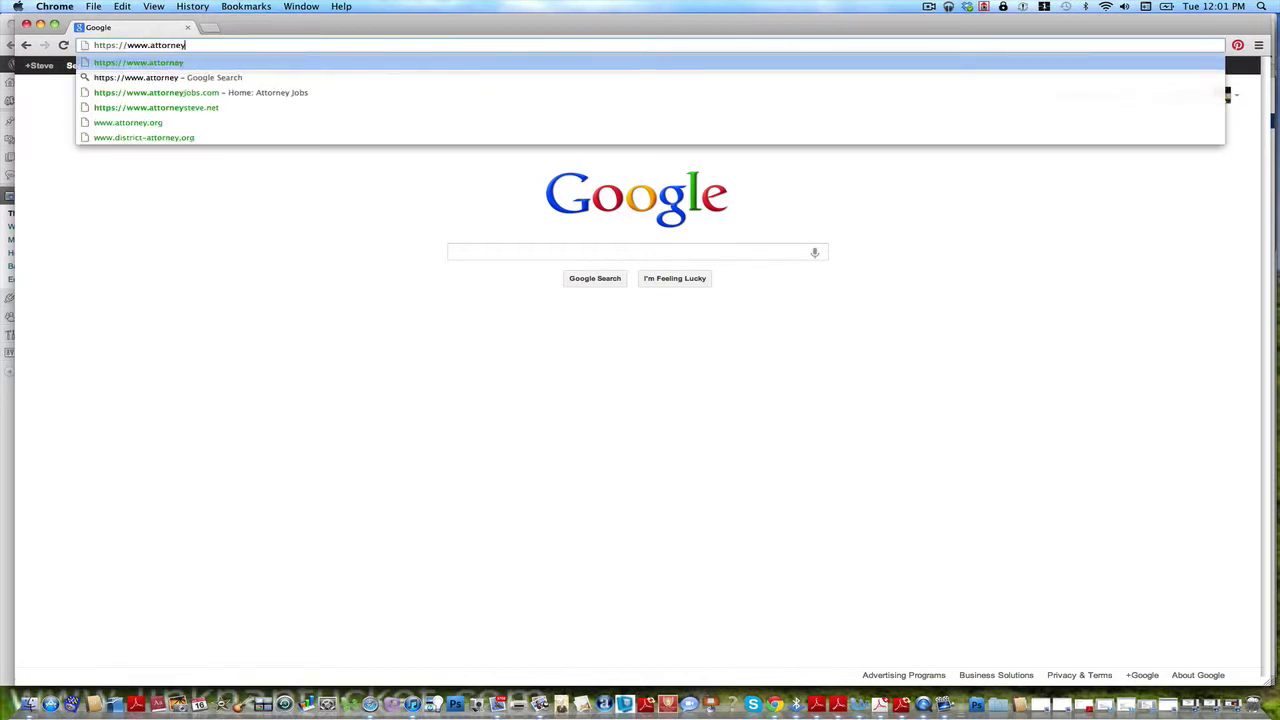
text(steve.net)
key(Return)
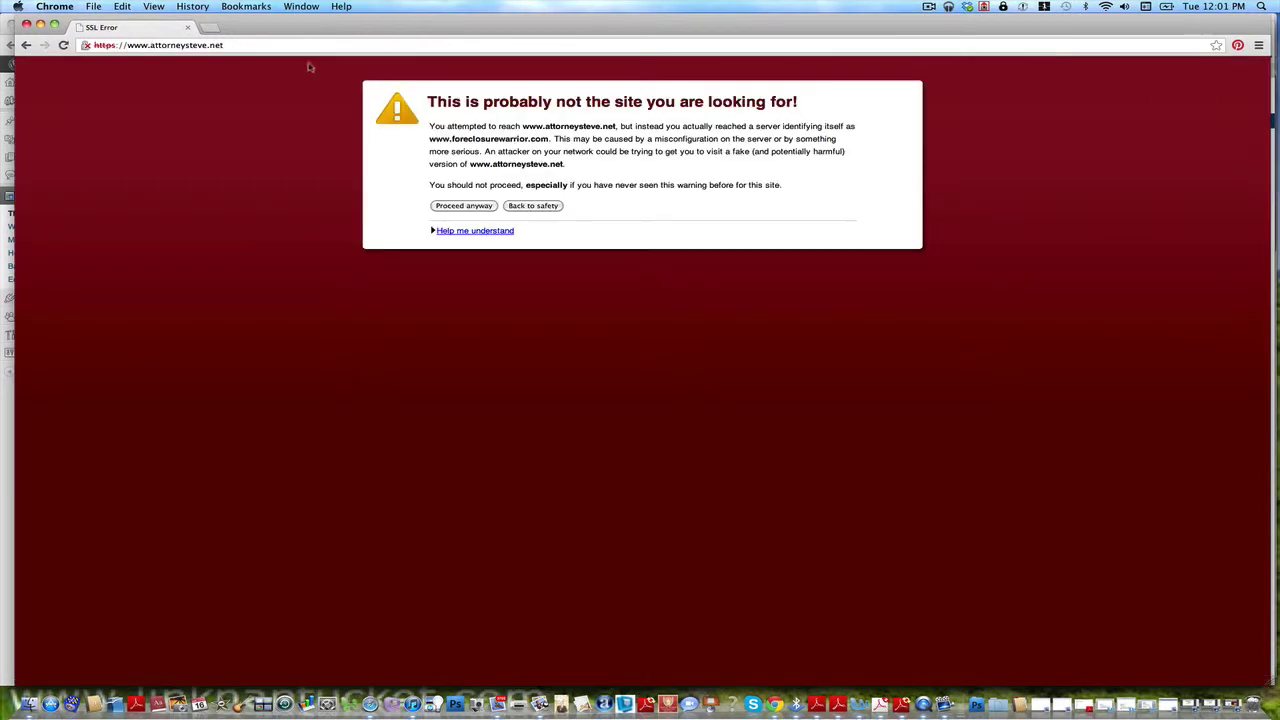
click(125, 45)
key(BackSpace)
text(h)
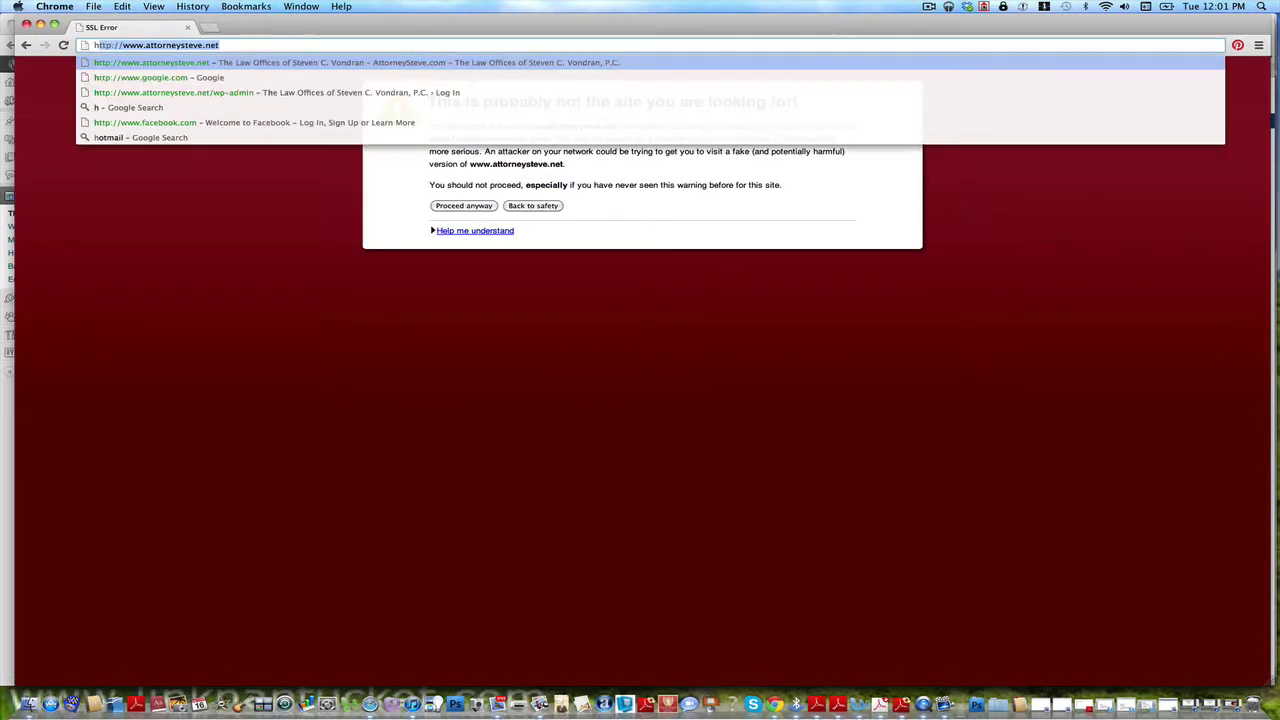
text(ttp://)
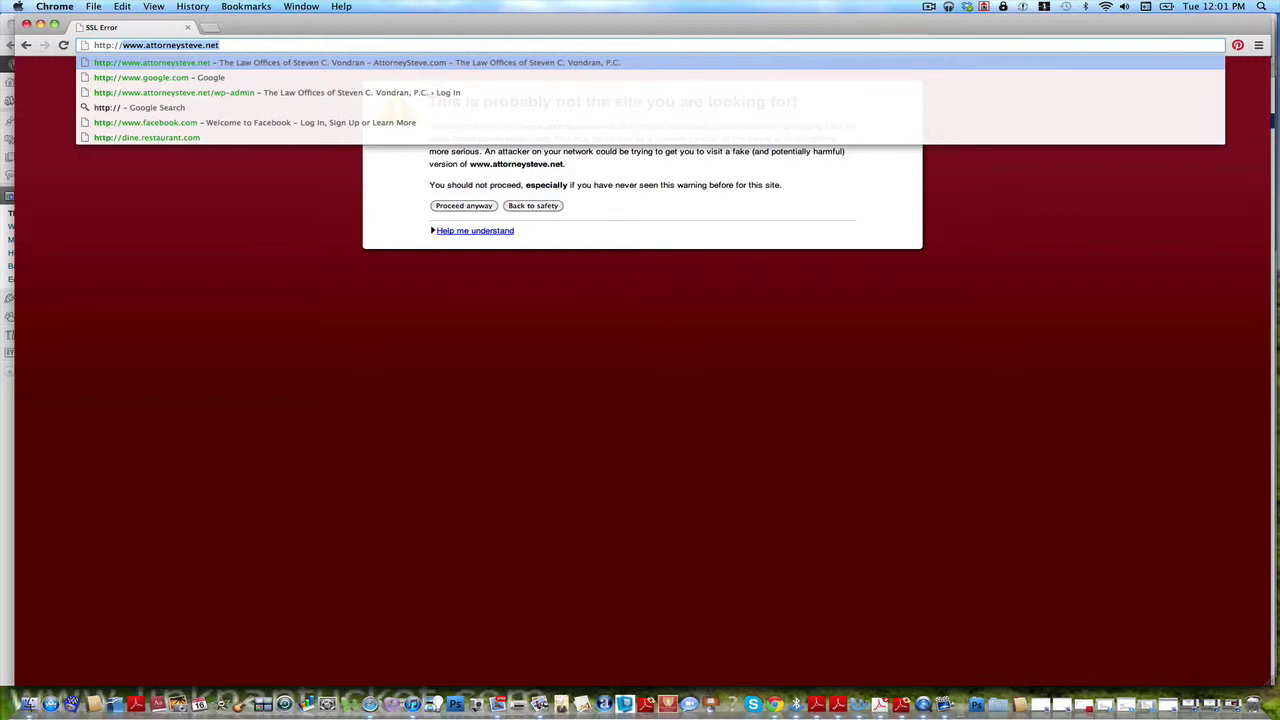
key(Return)
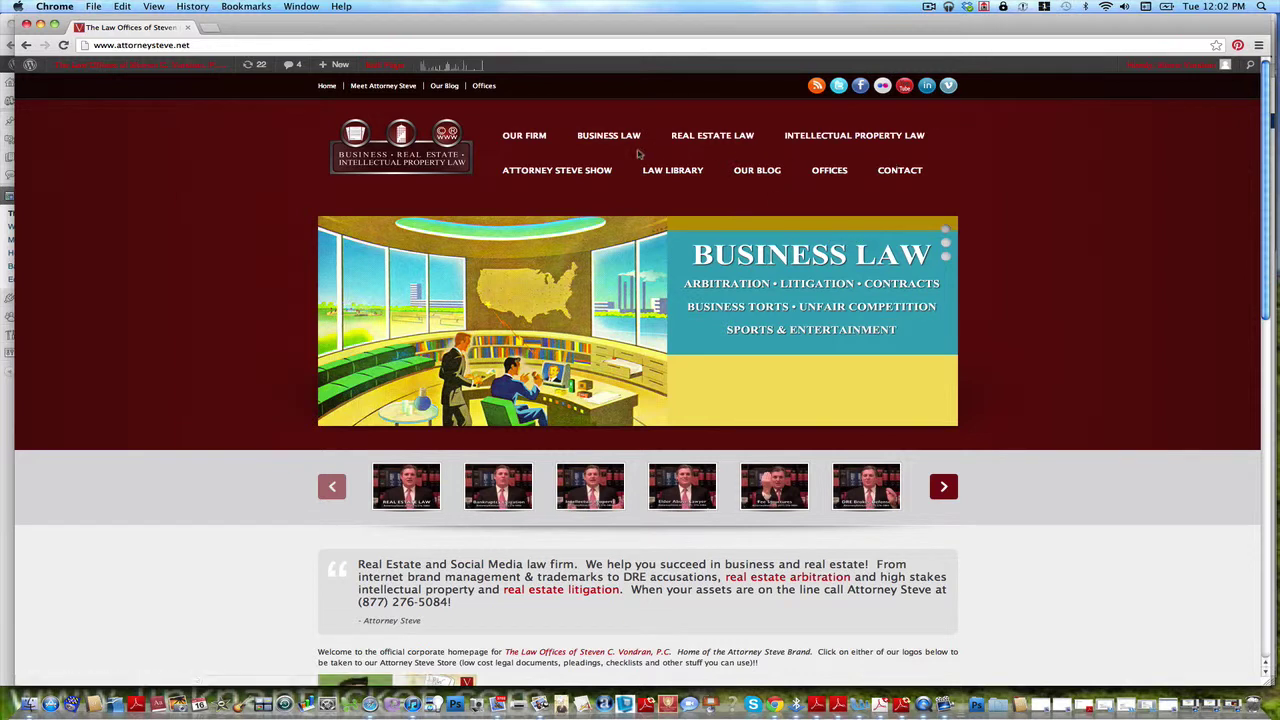
- Scroll the attorneysteve.net homepage to its footer and back, then drag the window aside
mouse_move(817, 140)
scroll(1262, 249, down, 4)
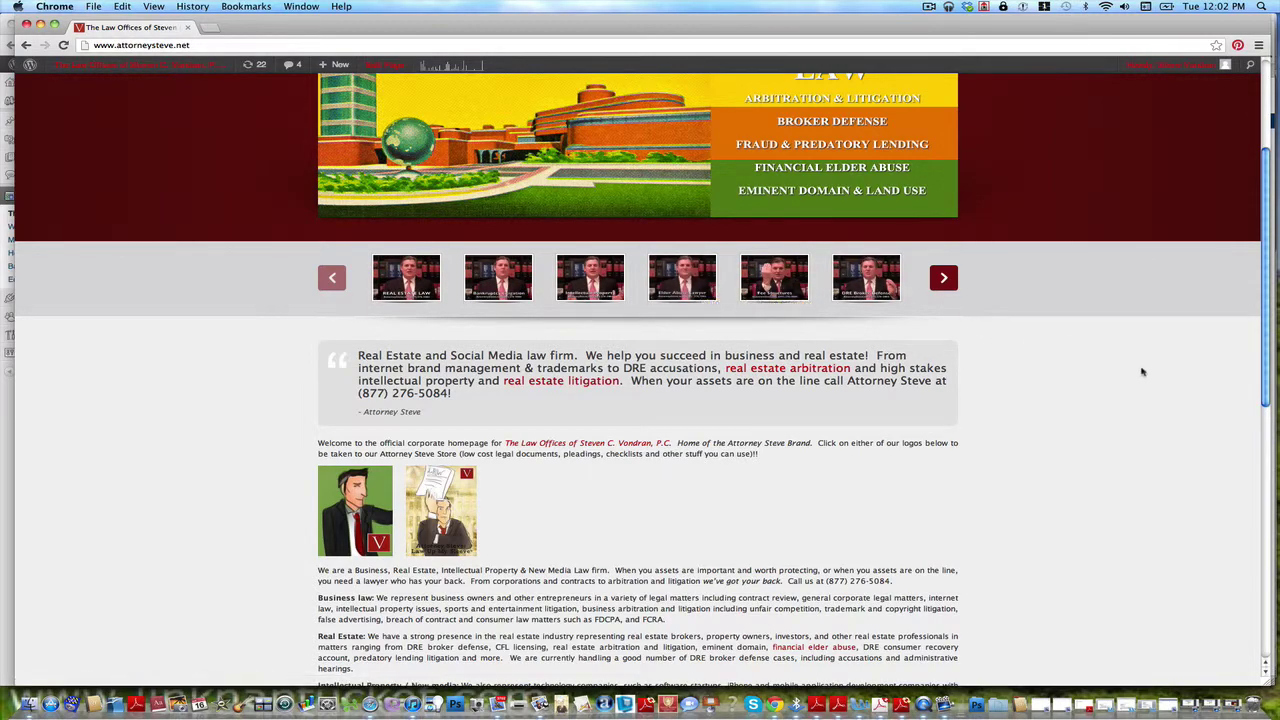
scroll(1266, 358, down, 10)
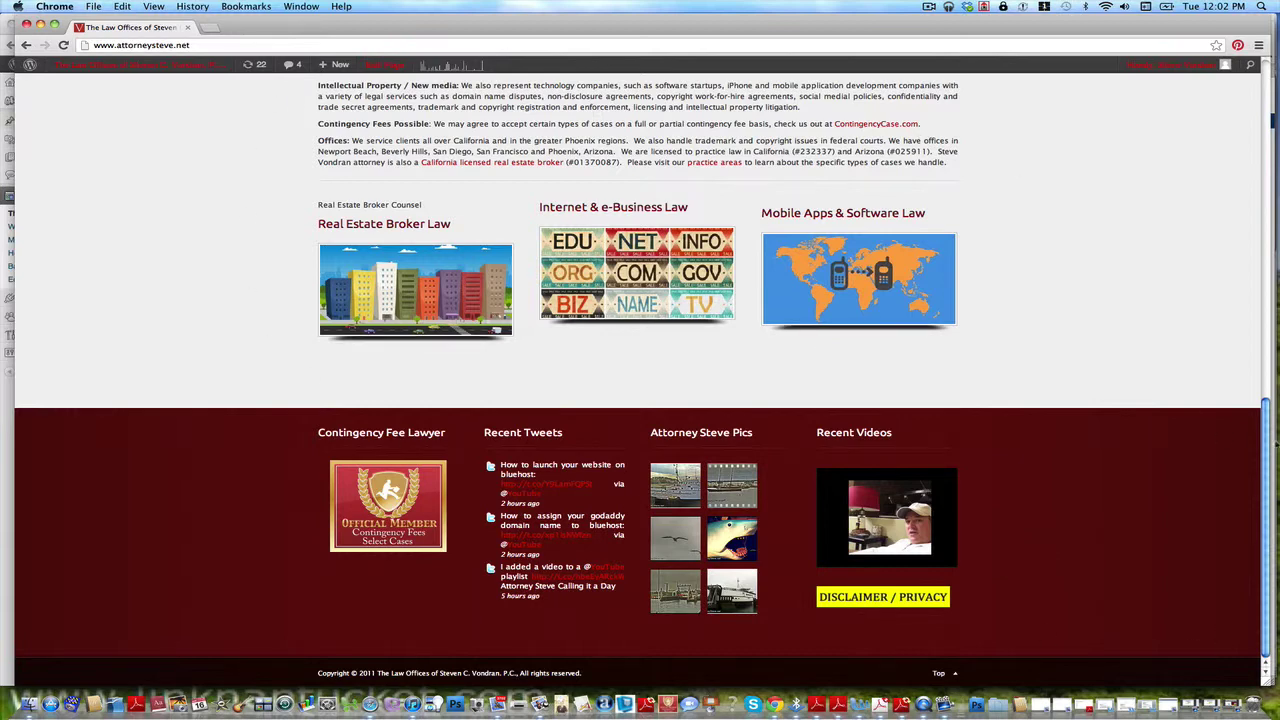
drag(1264, 455, 1254, 103)
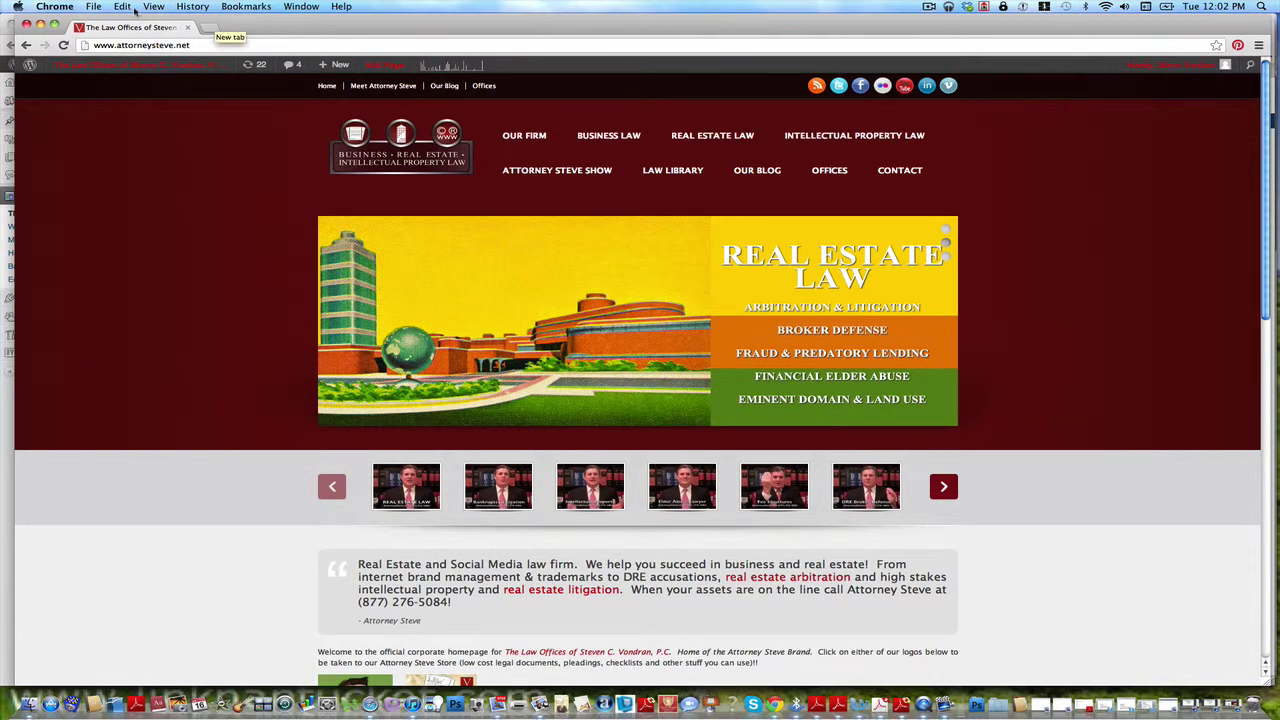
drag(273, 26, 648, 106)
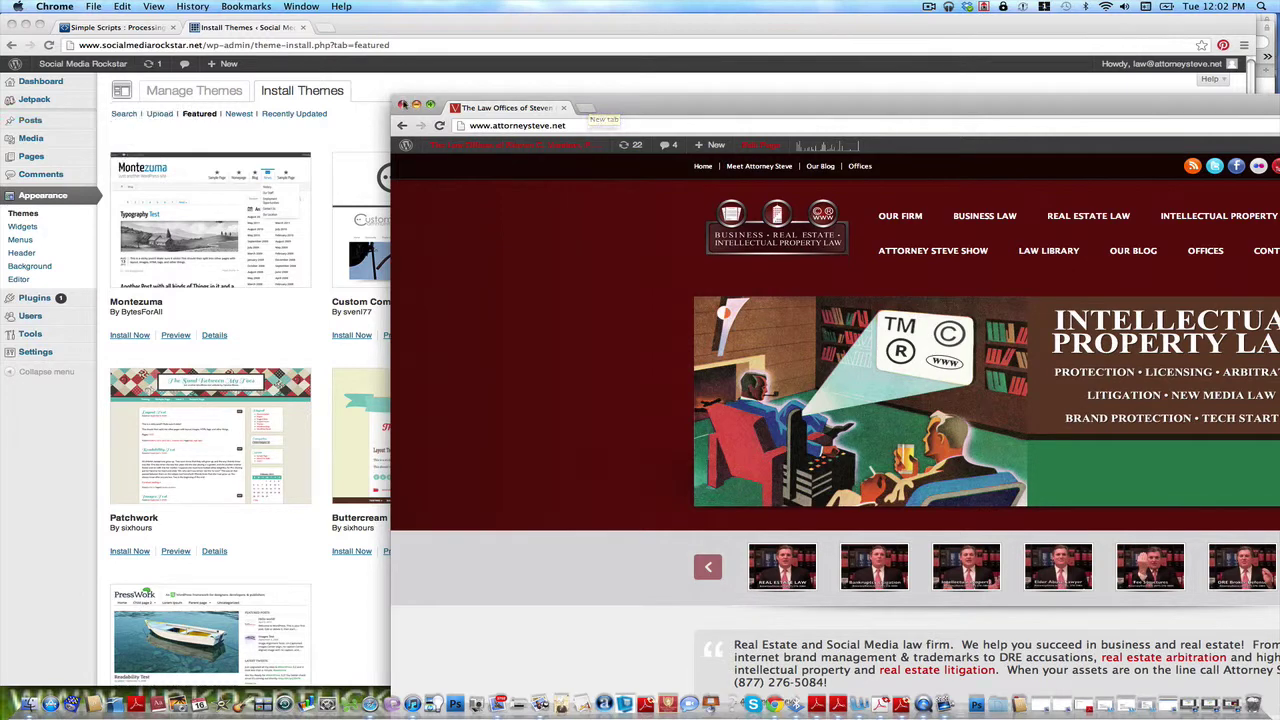
- Close the law firm window and choose socialite.v3.2.zip on the theme Upload page
click(402, 105)
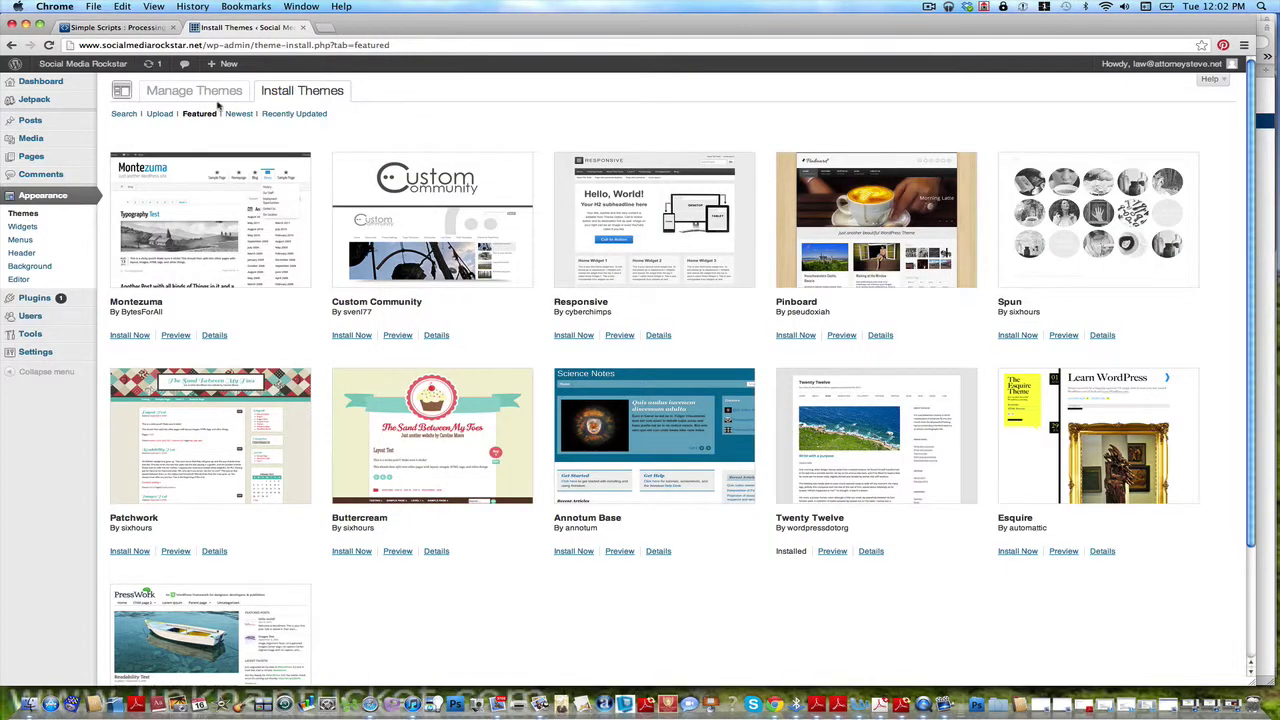
click(160, 114)
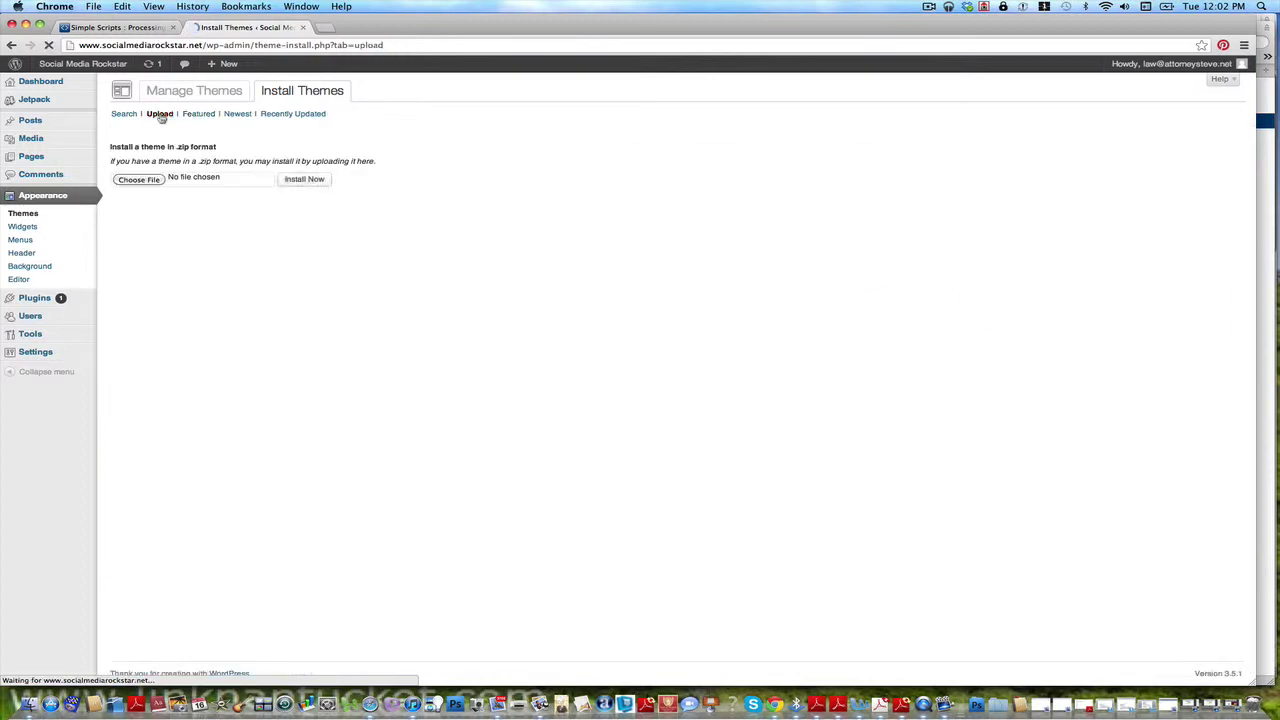
click(148, 180)
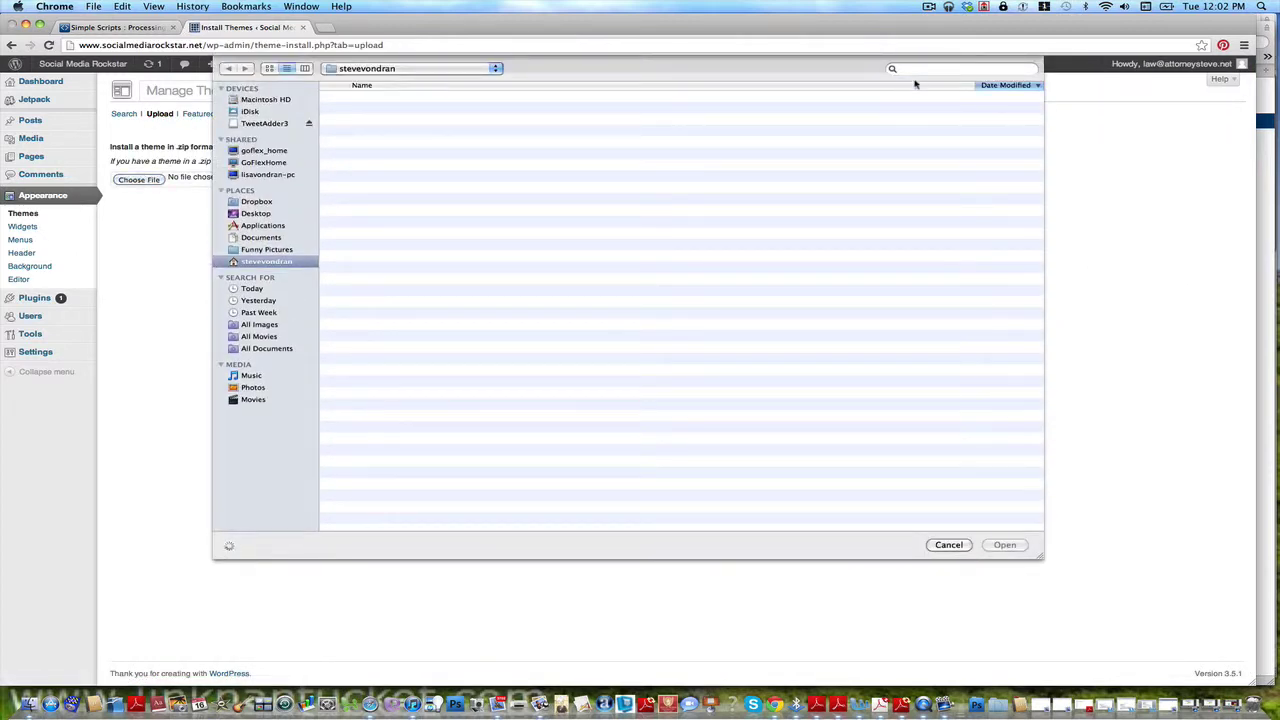
click(924, 72)
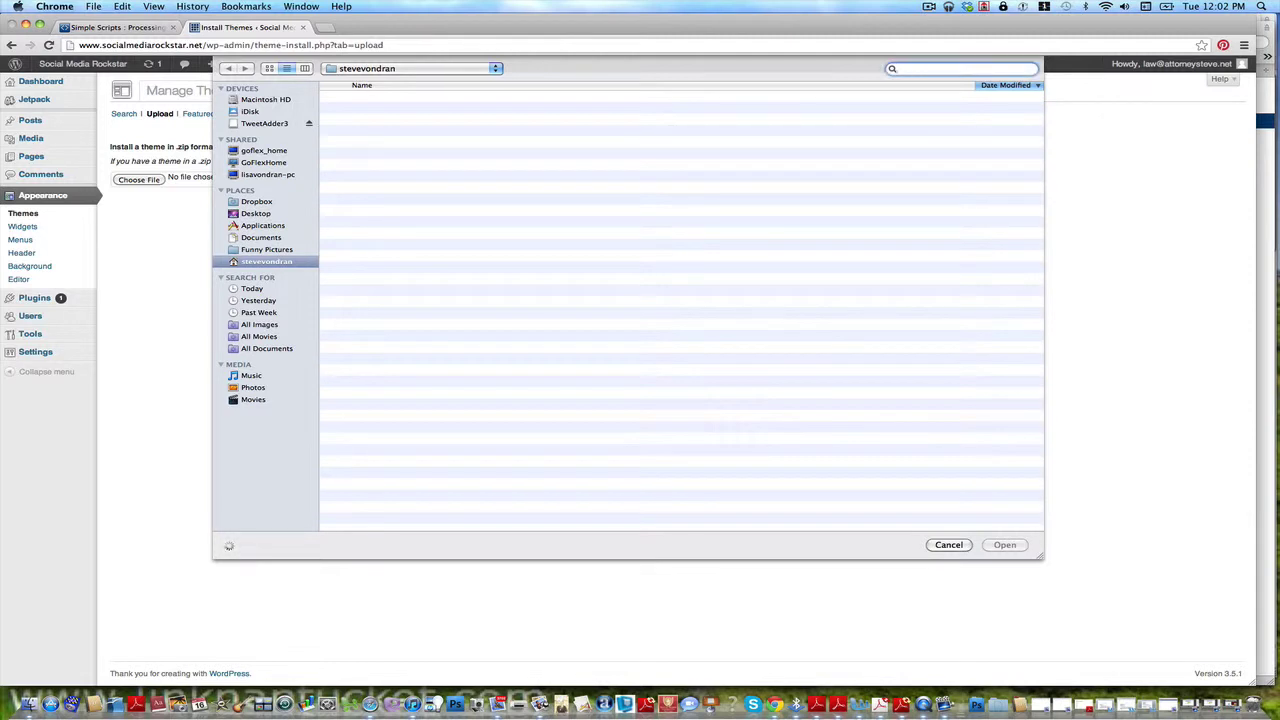
text(socialite)
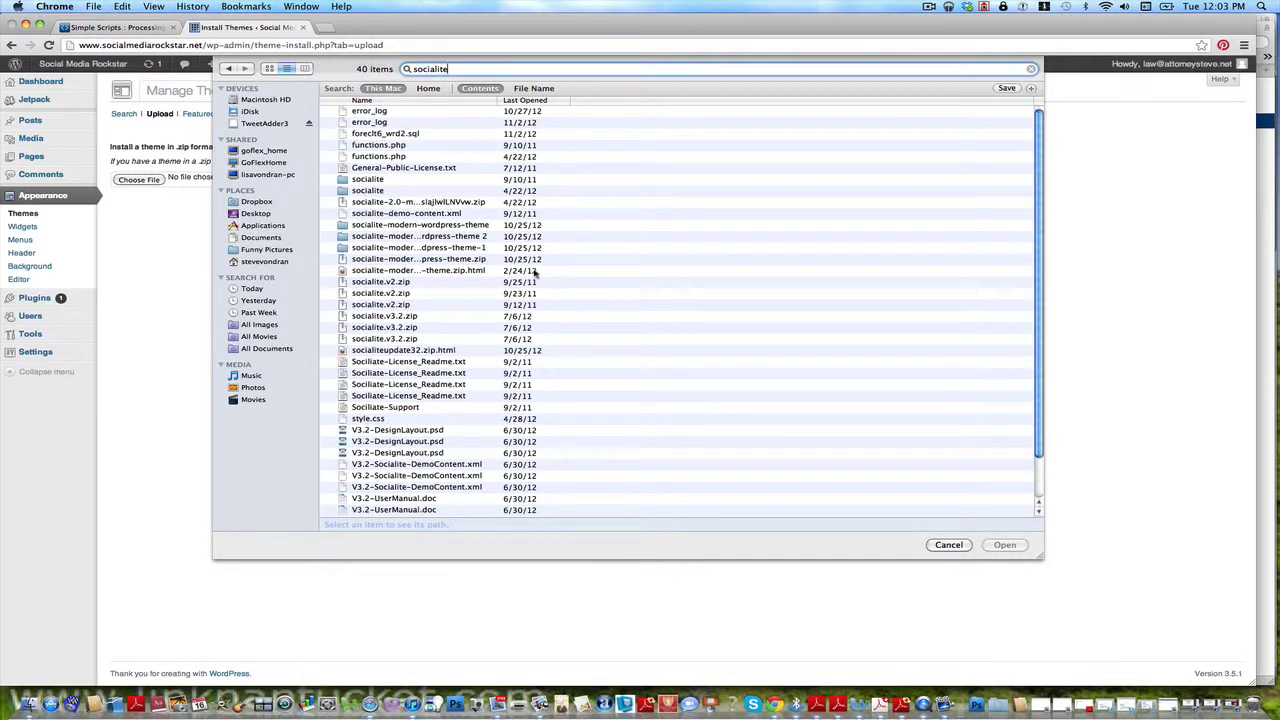
double_click(396, 340)
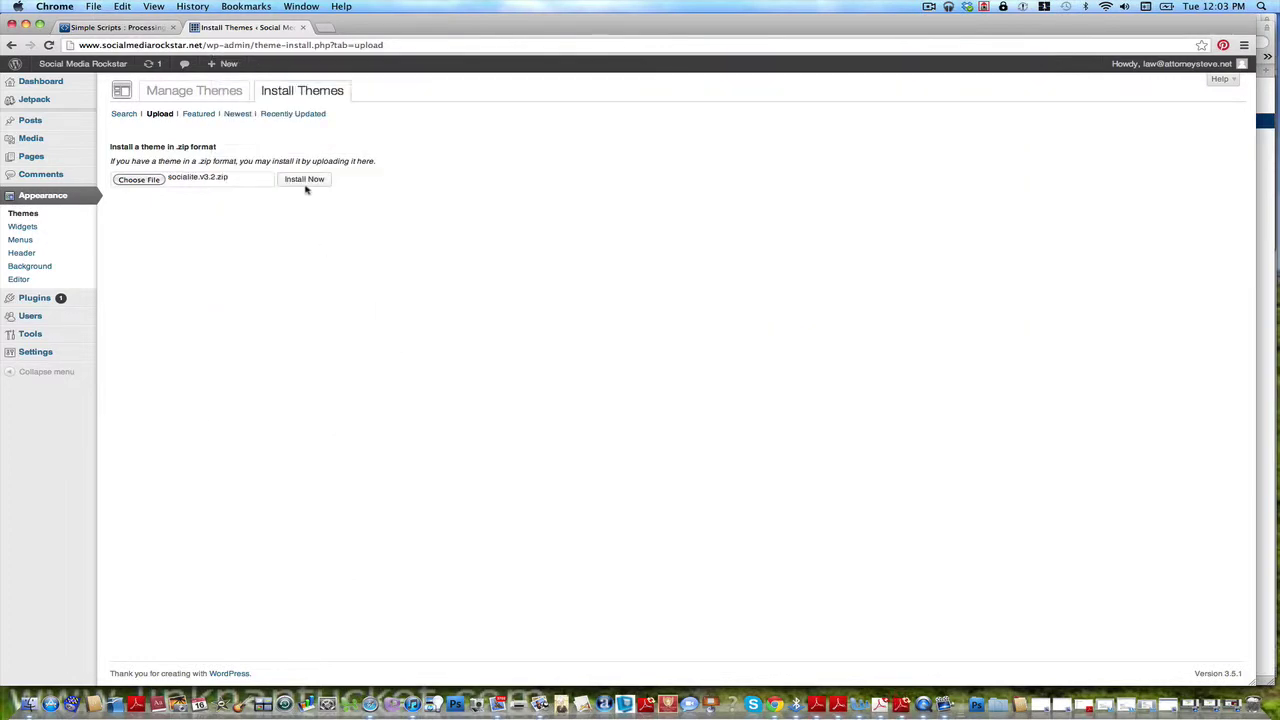
- Install the Socialite 3.2 theme from the zip and activate it
click(305, 183)
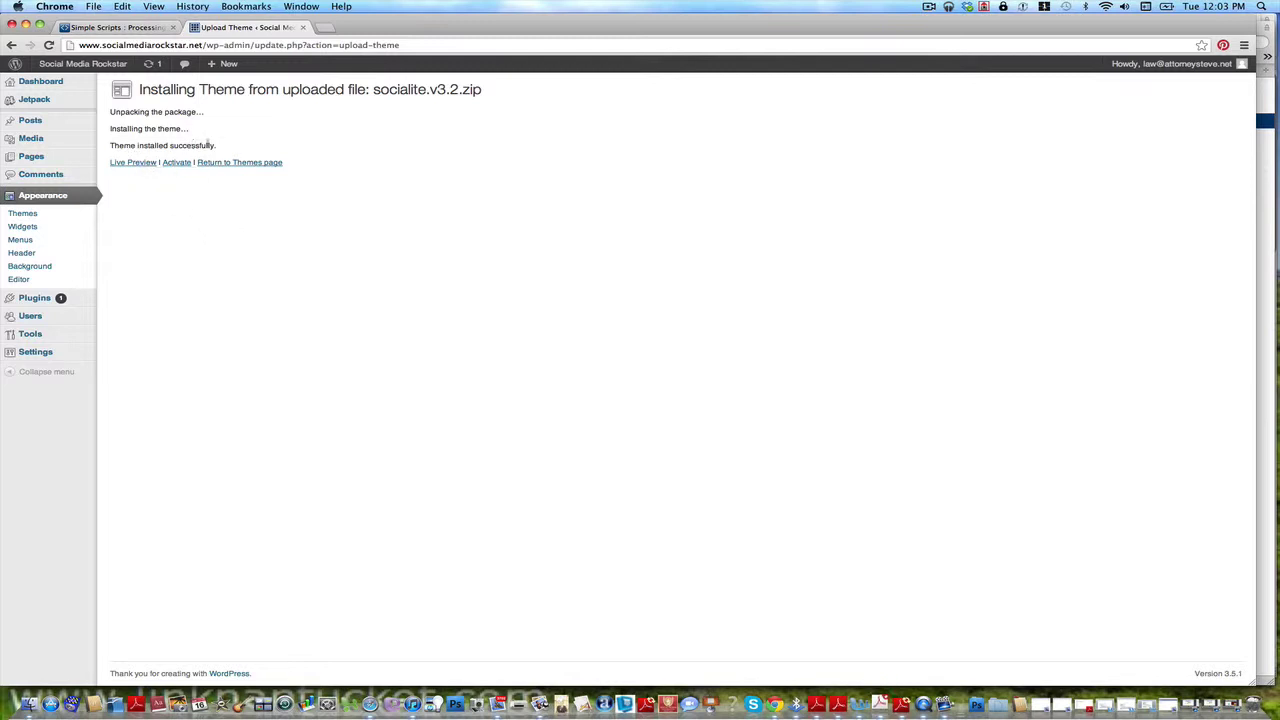
click(176, 163)
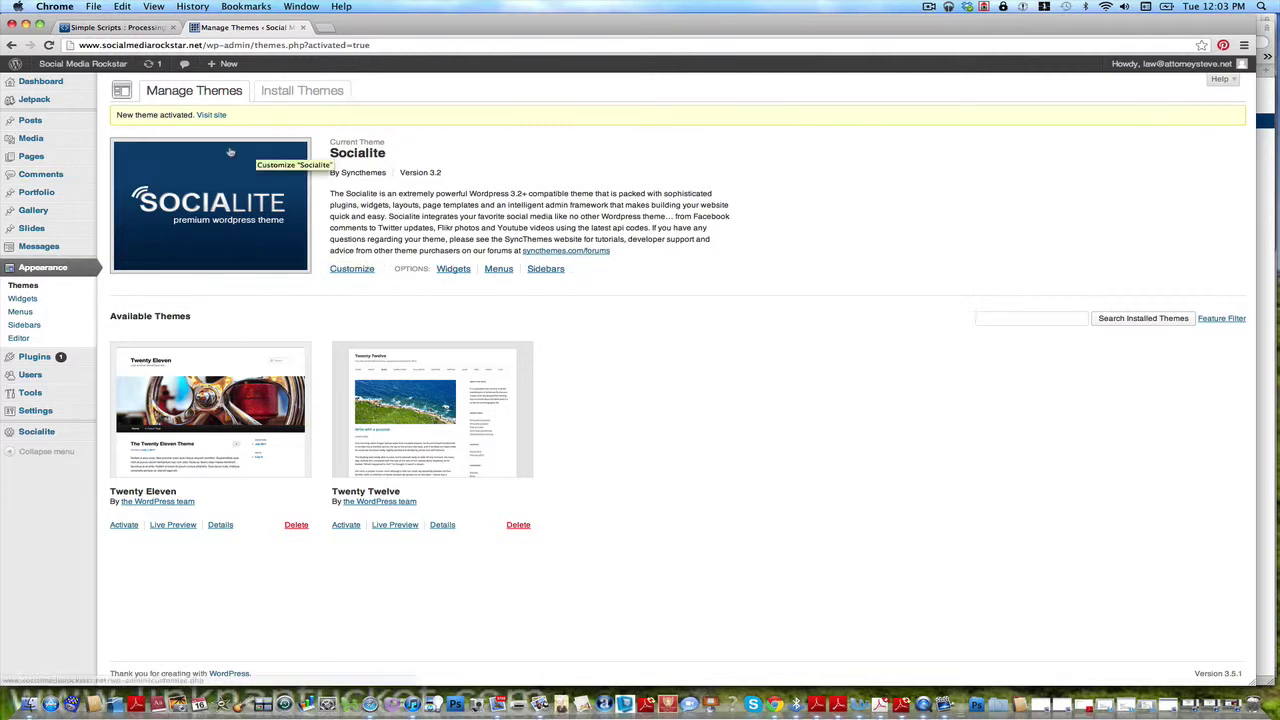
- Visit the Social Media Rockstar front page to see the blue Socialite design with the Hello world! post
mouse_move(93, 66)
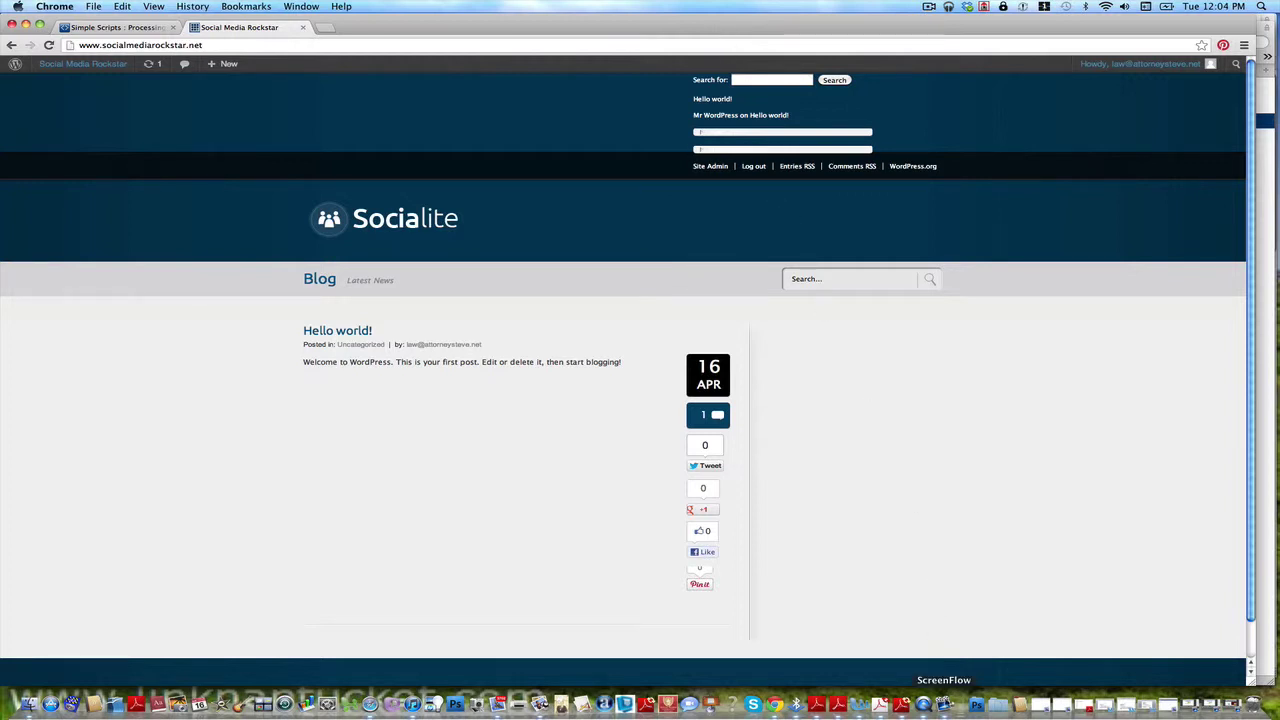
click(943, 704)
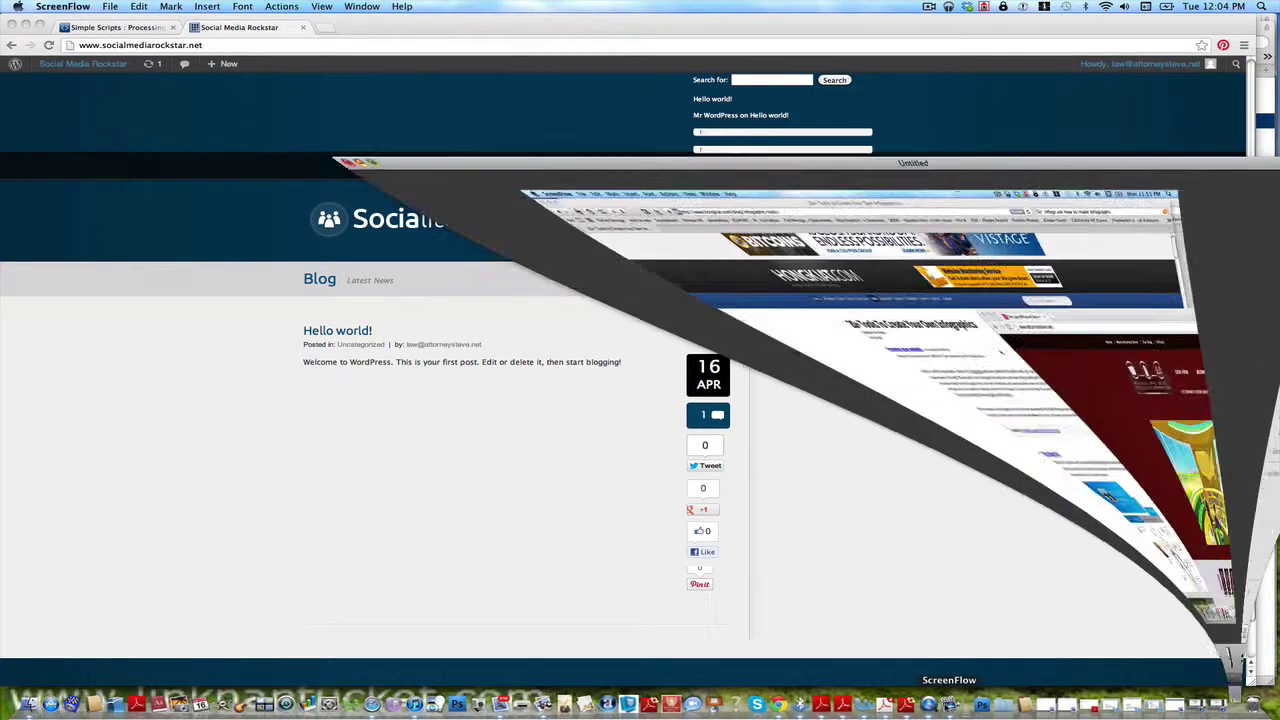